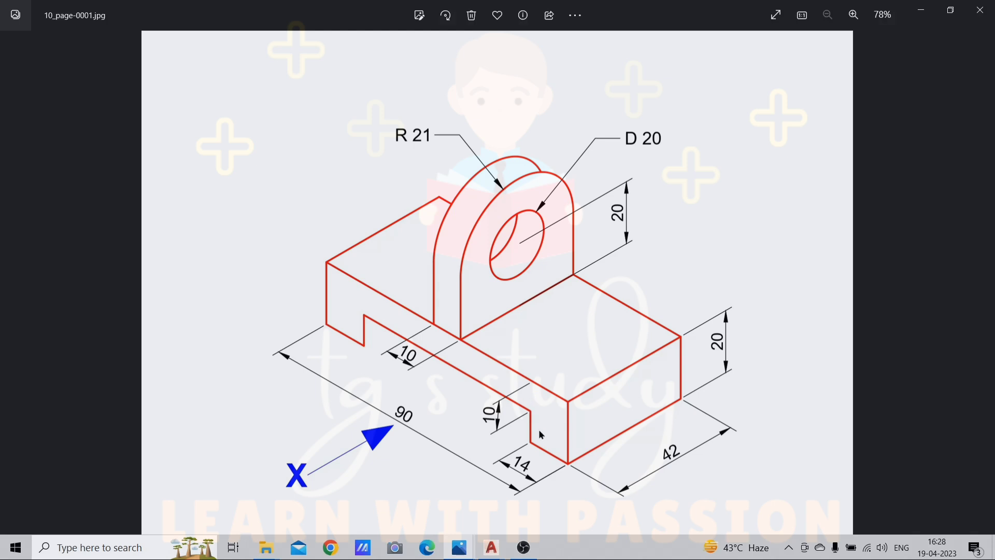
Switch to the Drawing1.dwg window in AutoCAD and change its workspace to 3D Modeling.
left_click(490, 545)
left_click(460, 512)
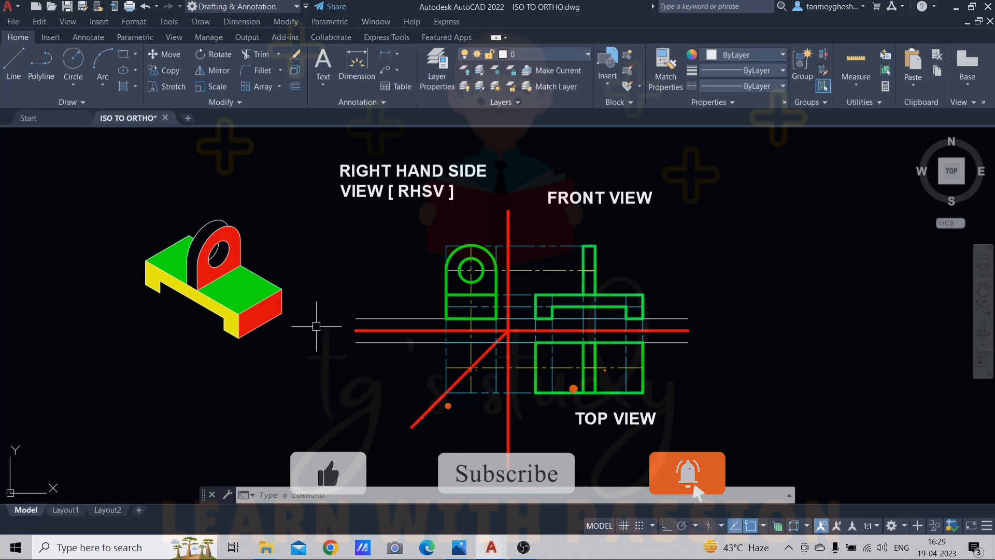
mouse_move(492, 547)
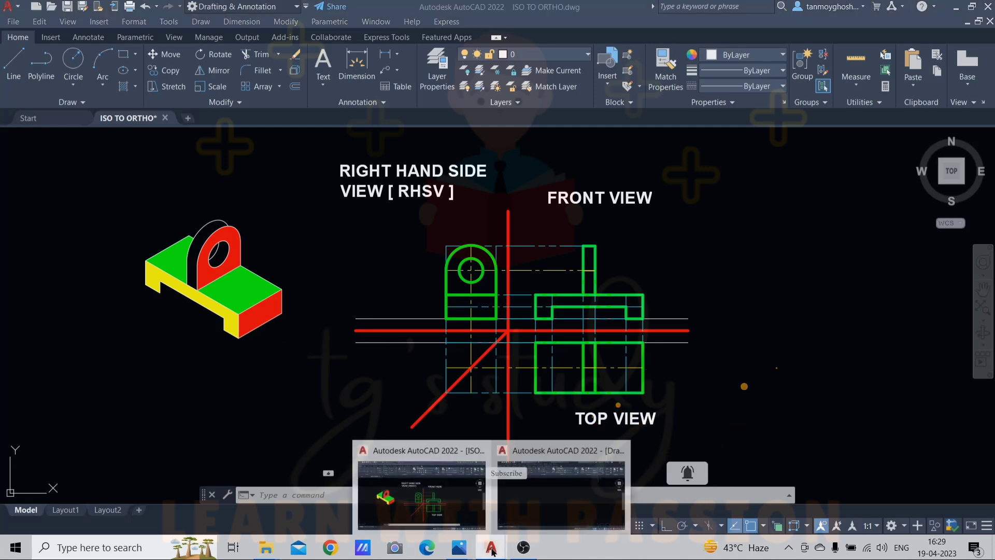
left_click(529, 492)
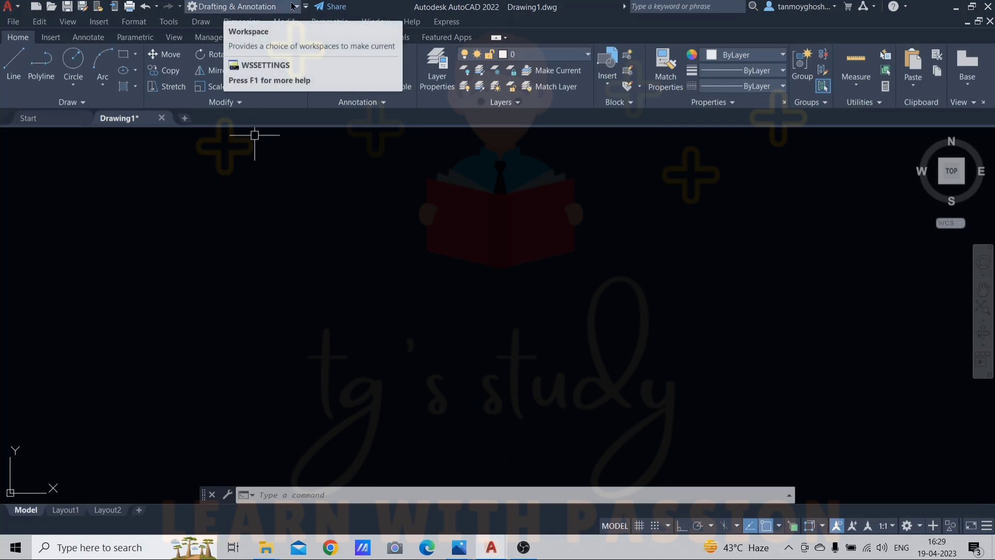
left_click(223, 7)
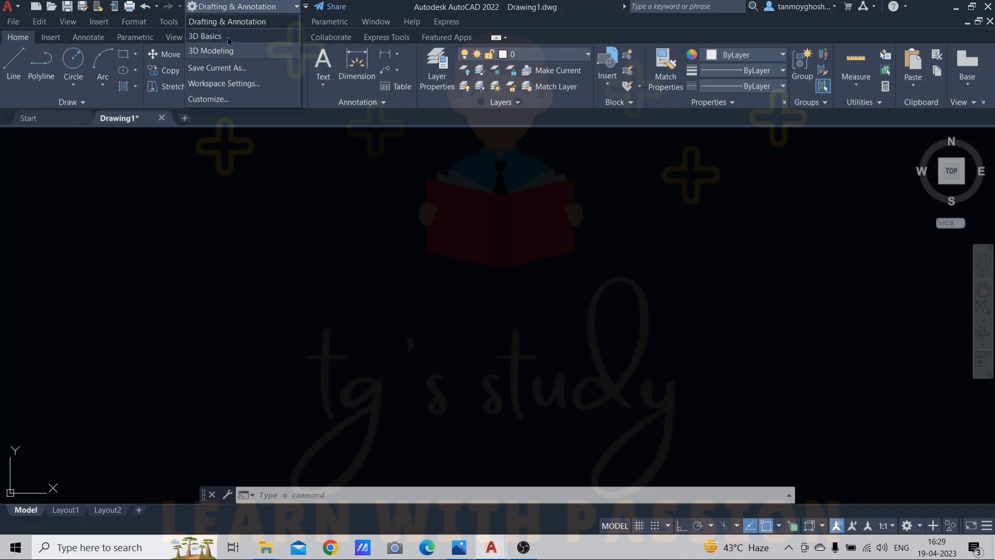
left_click(228, 51)
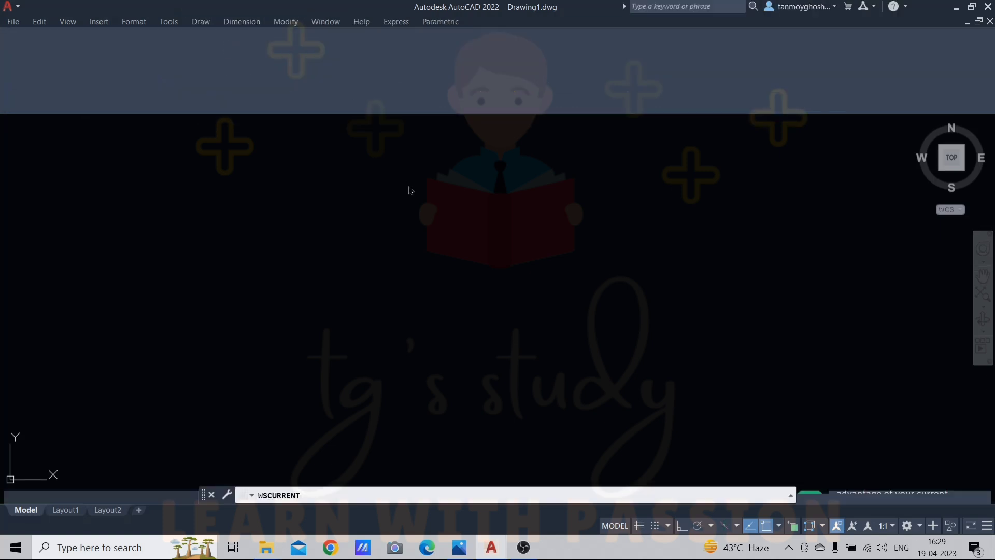
key("Escape")
key("Escape")
key("Escape")
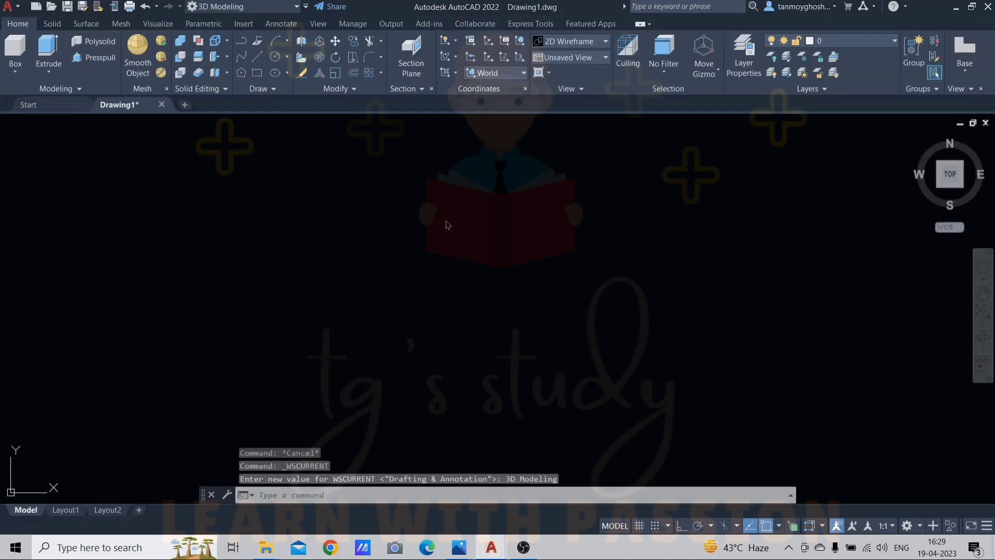
Switch to ISO TO ORTHO.dwg and turn off the CENTERLINE and PROJ layers.
mouse_move(495, 548)
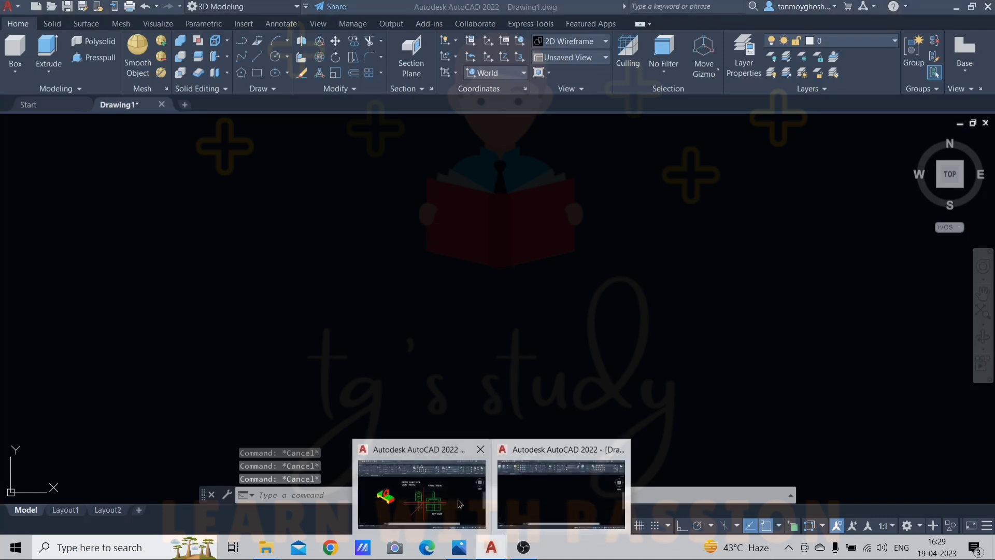
left_click(460, 500)
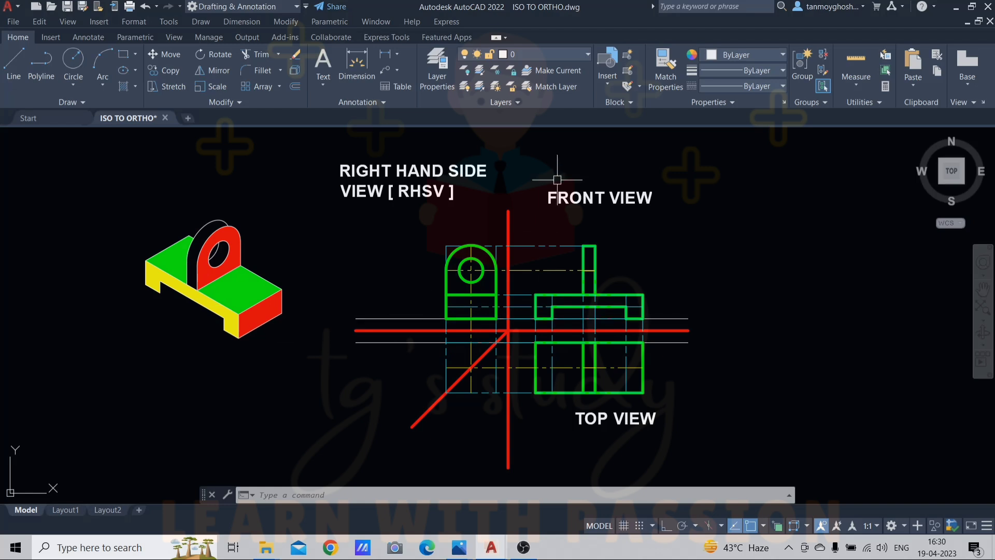
left_click(578, 55)
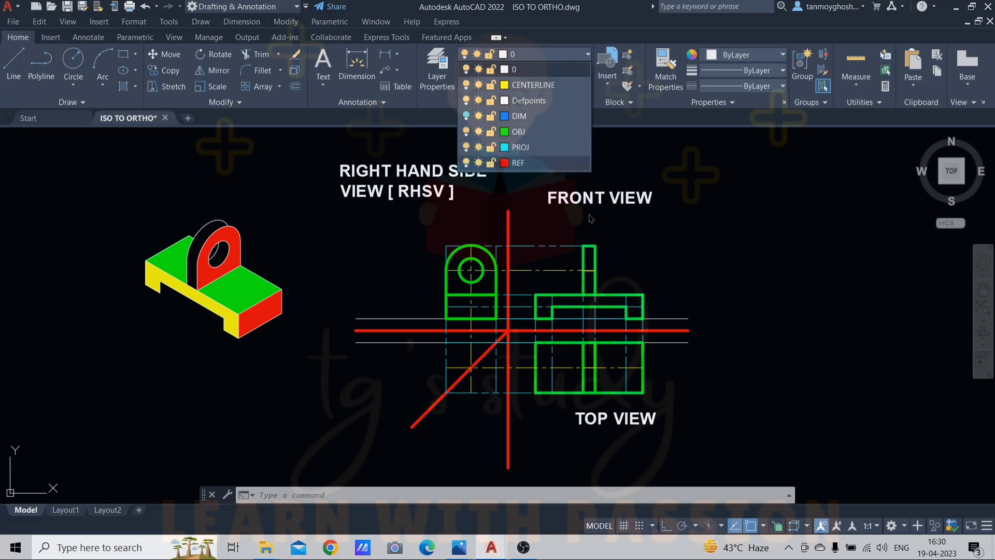
left_click(466, 85)
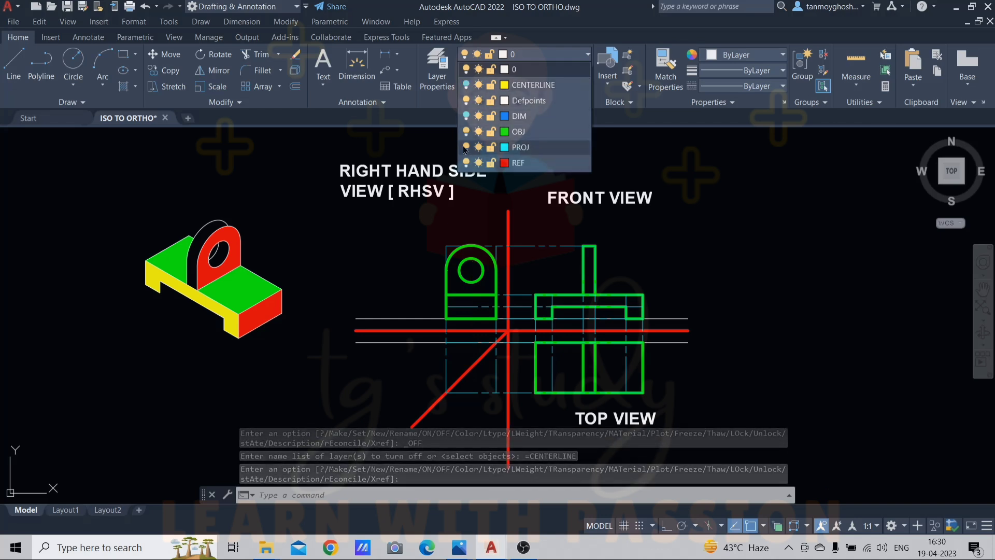
left_click(465, 148)
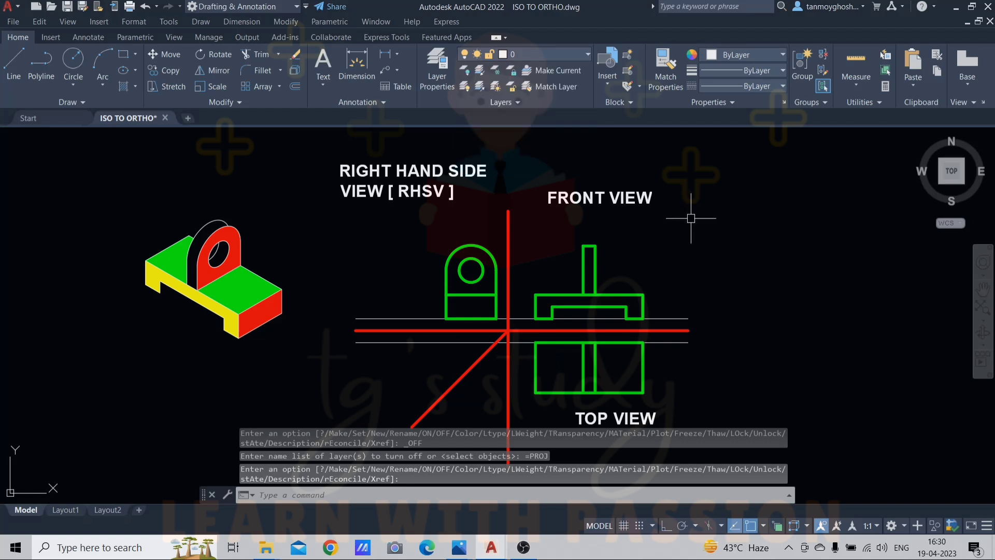
key("Escape")
key("Escape")
key("Escape")
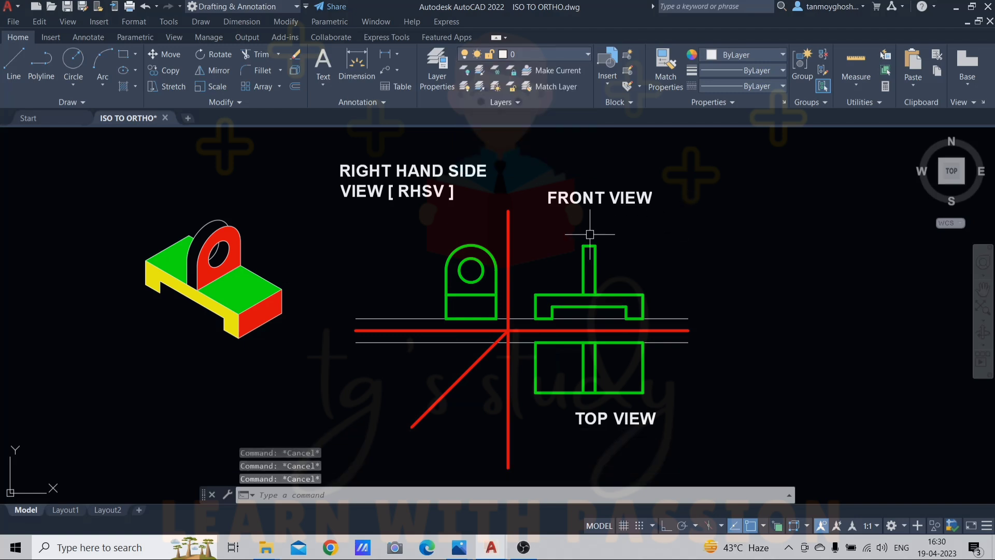
Copy all the green front view outlines of ISO TO ORTHO.dwg to the clipboard.
left_click(523, 216)
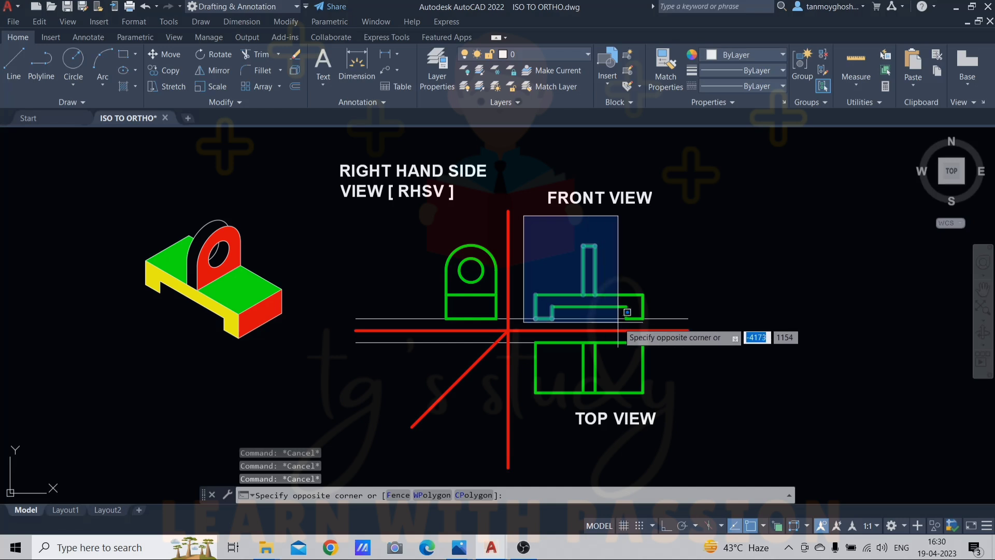
left_click(654, 322)
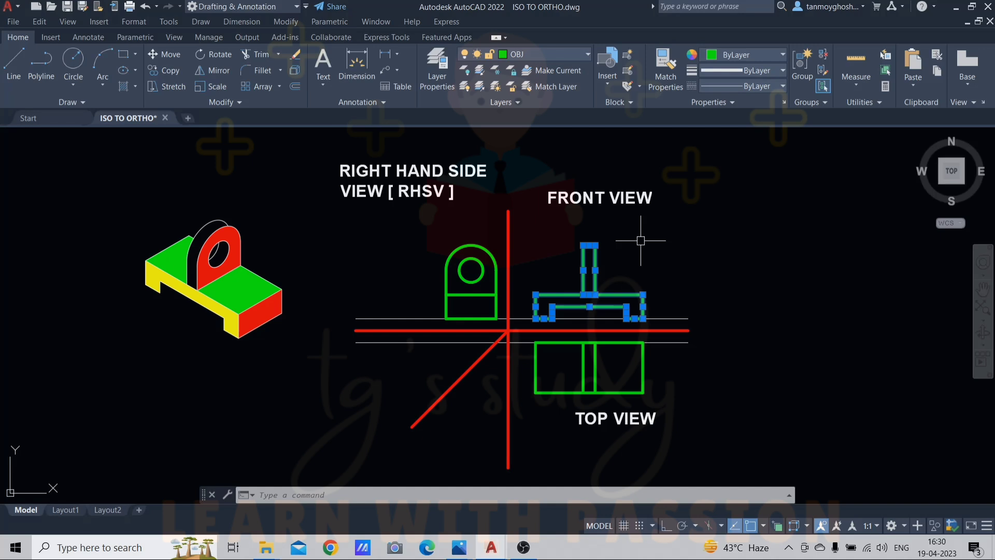
key("ctrl+c")
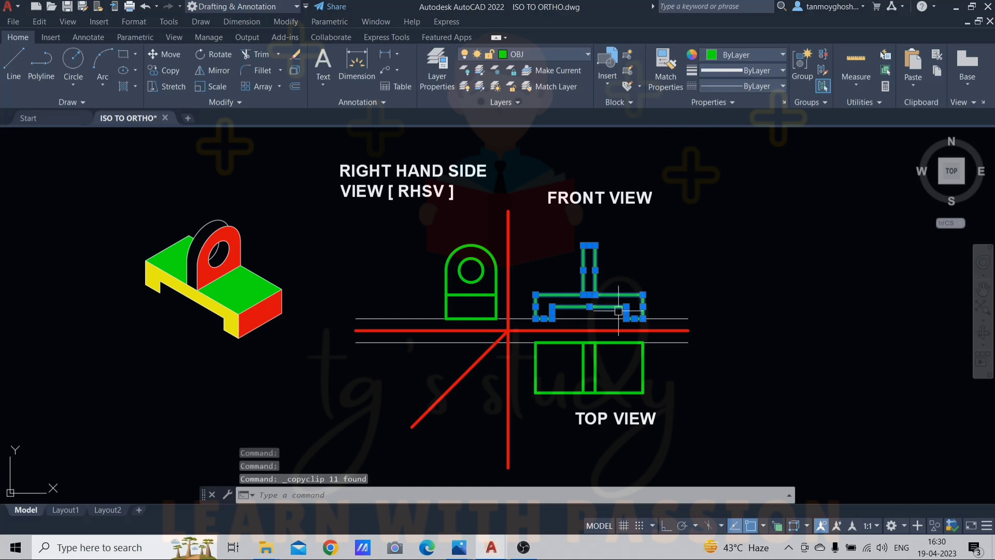
Switch to Drawing1.dwg and set its view to Front.
left_click(493, 548)
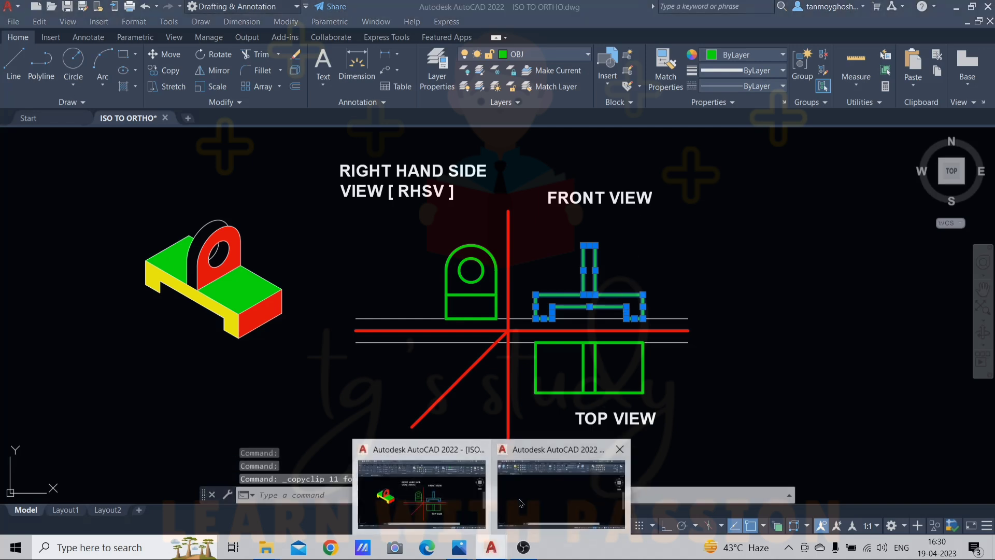
left_click(534, 499)
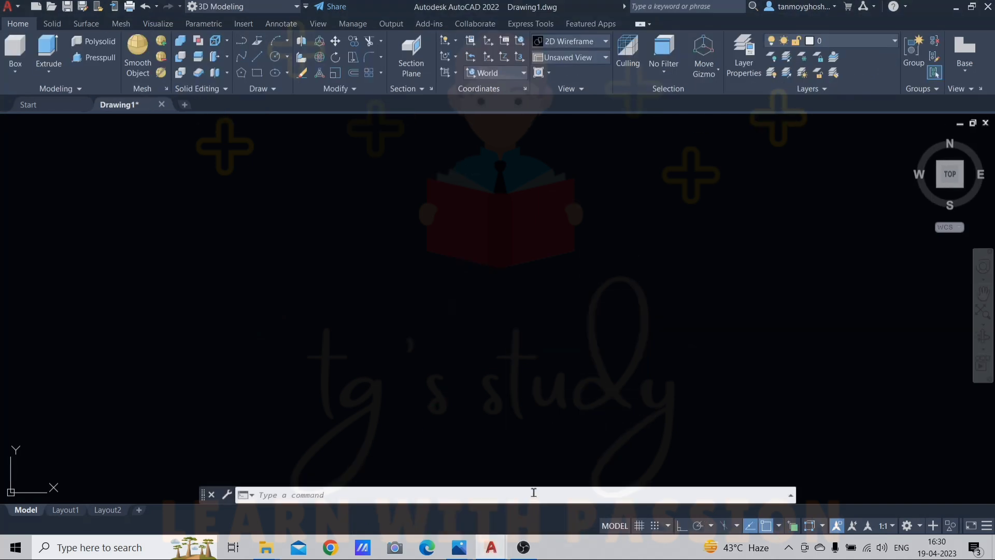
left_click(586, 58)
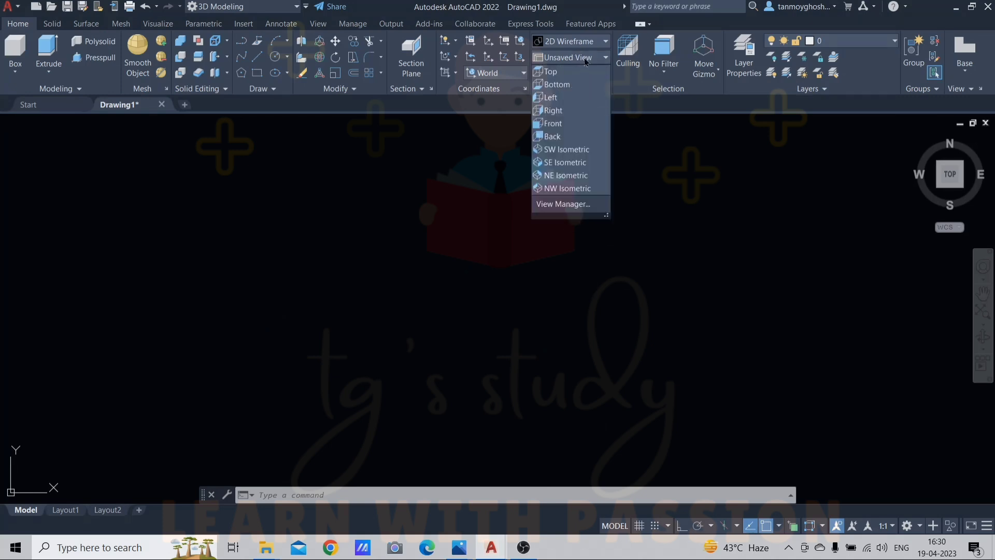
left_click(570, 124)
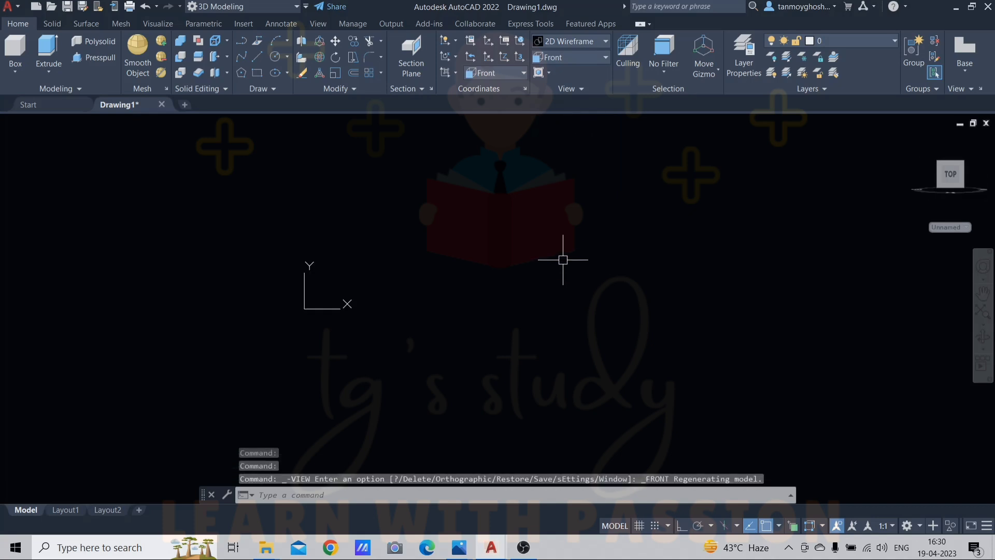
Paste the copied front view outlines into the empty space on the positive X side of the origin.
key("ctrl+v")
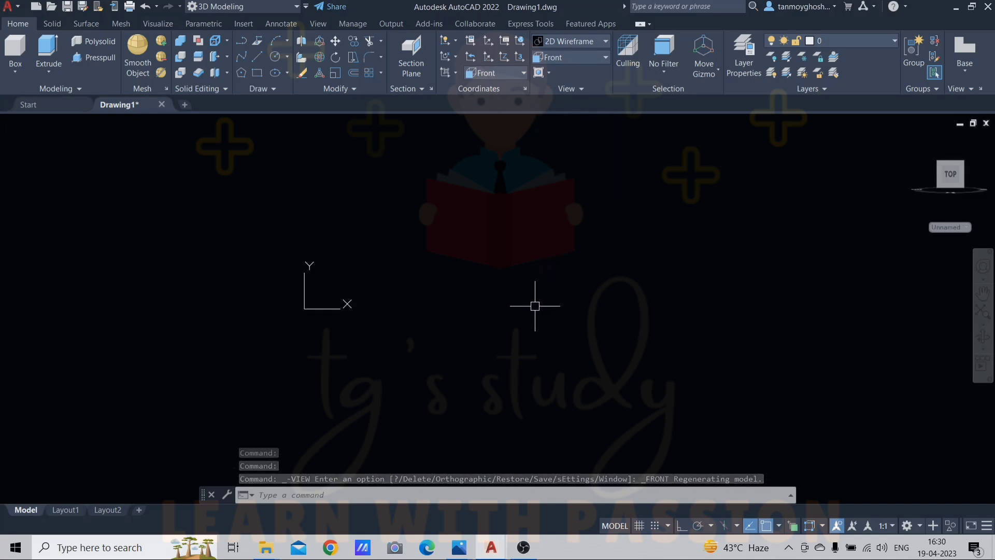
left_click(535, 305)
left_click(534, 309)
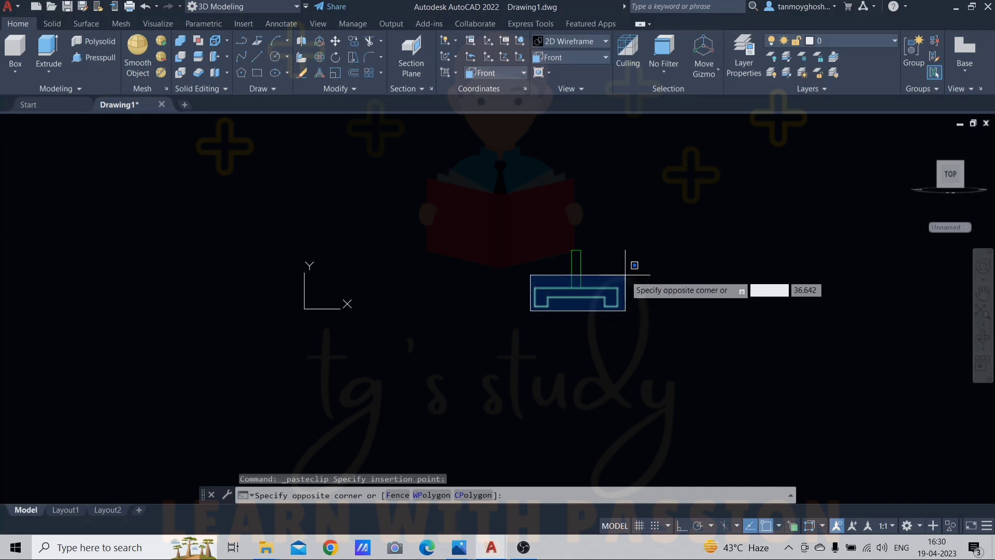
left_click(549, 315)
key("Escape")
key("Escape")
key("Escape")
scroll(590, 285, "up", 3)
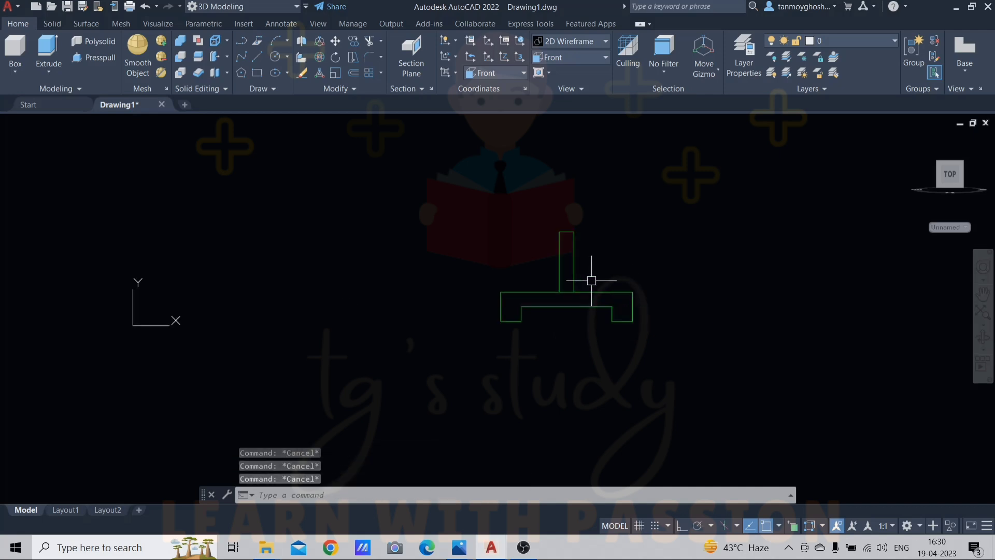
Set the view to SE Isometric and check the base's depth in the reference image 10_page-0001.jpg.
left_click(592, 62)
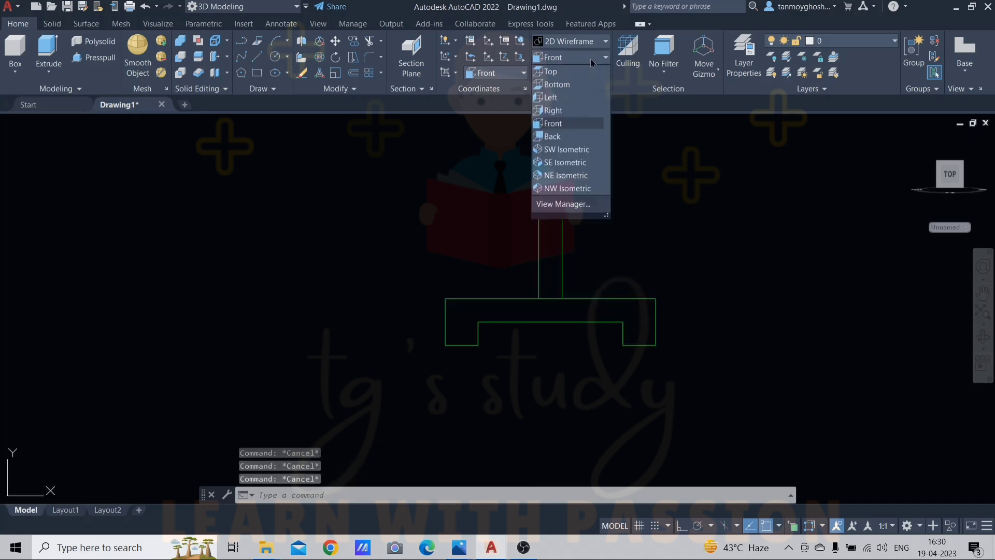
left_click(578, 165)
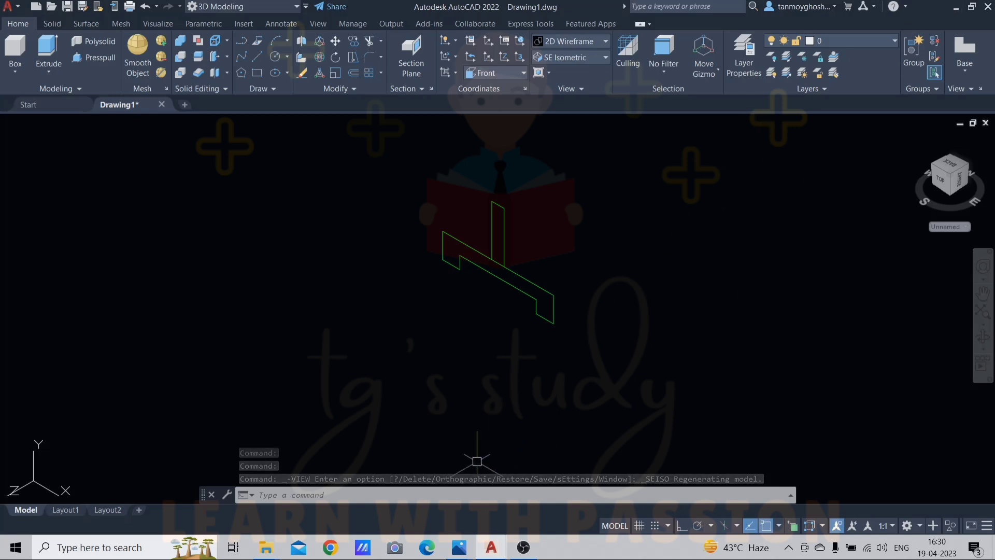
left_click(459, 547)
left_click(413, 481)
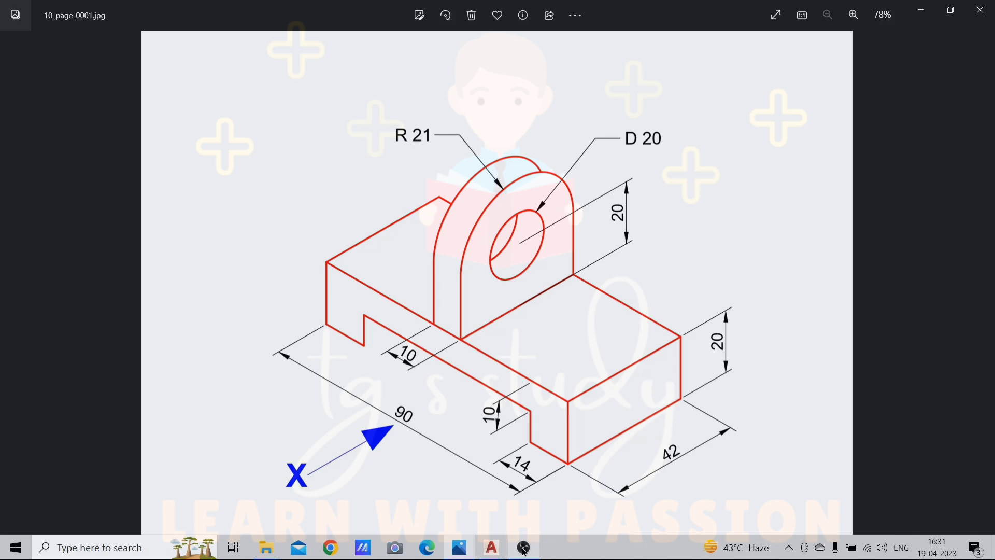
left_click(492, 547)
left_click(518, 505)
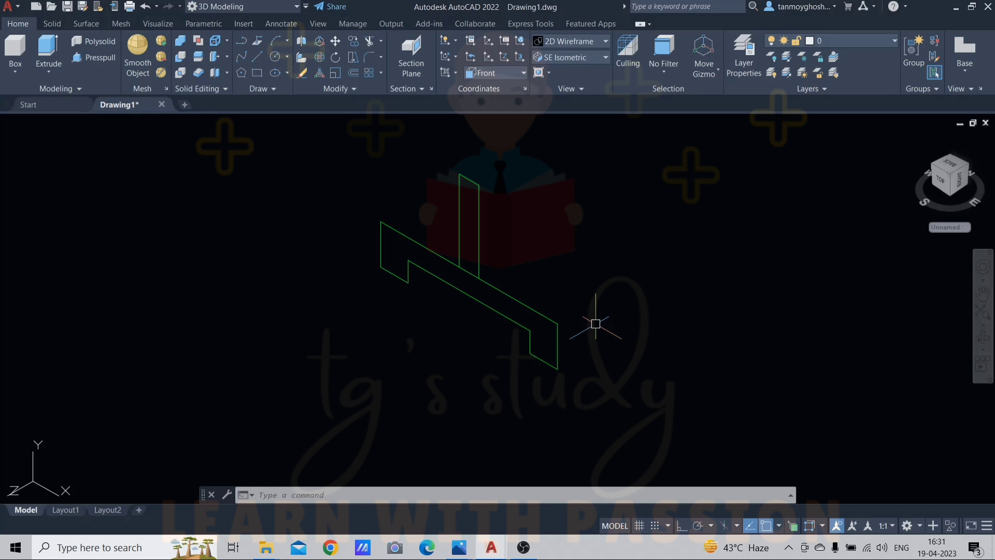
Extrude the notched base profile by 42 with Presspull.
type("PRESSPULL")
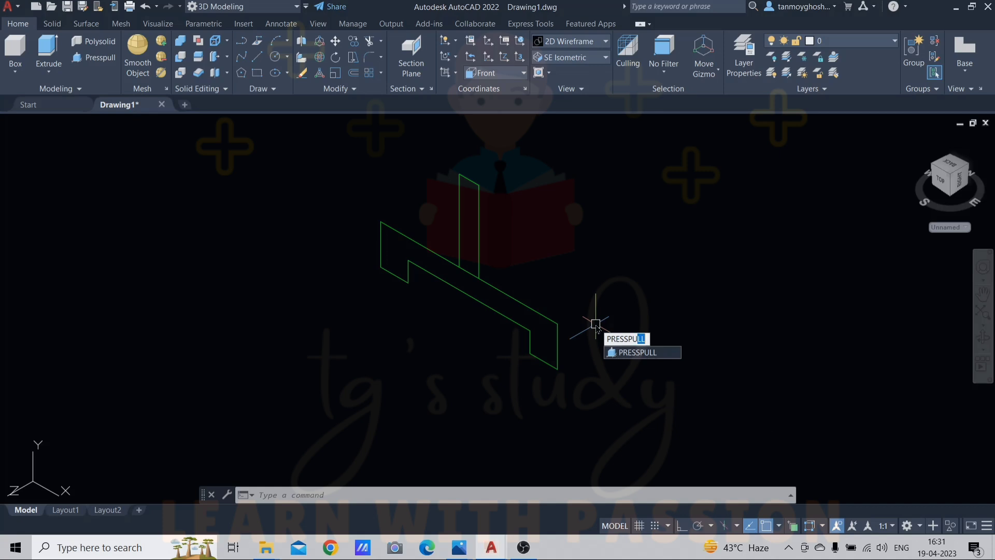
key("Return")
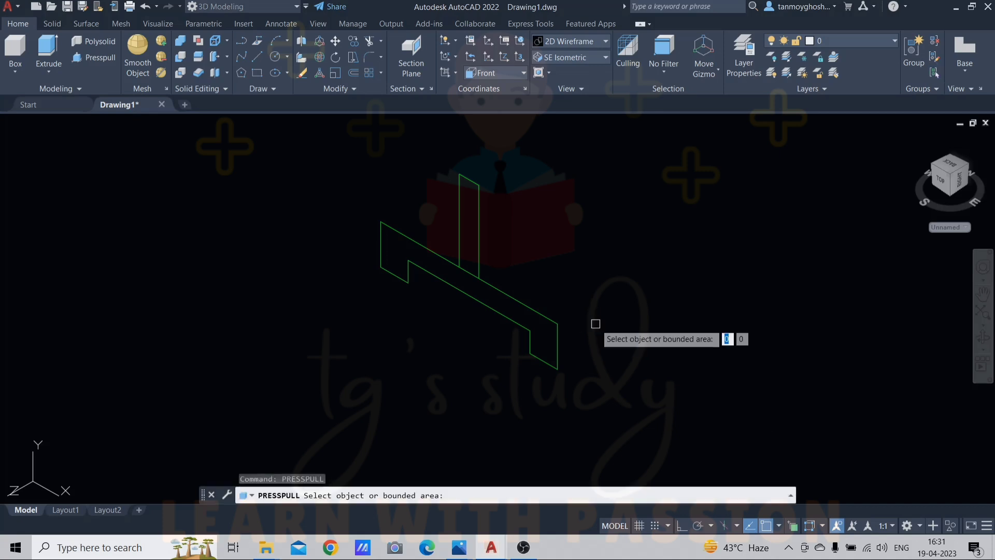
left_click(516, 313)
type("42")
key("Return")
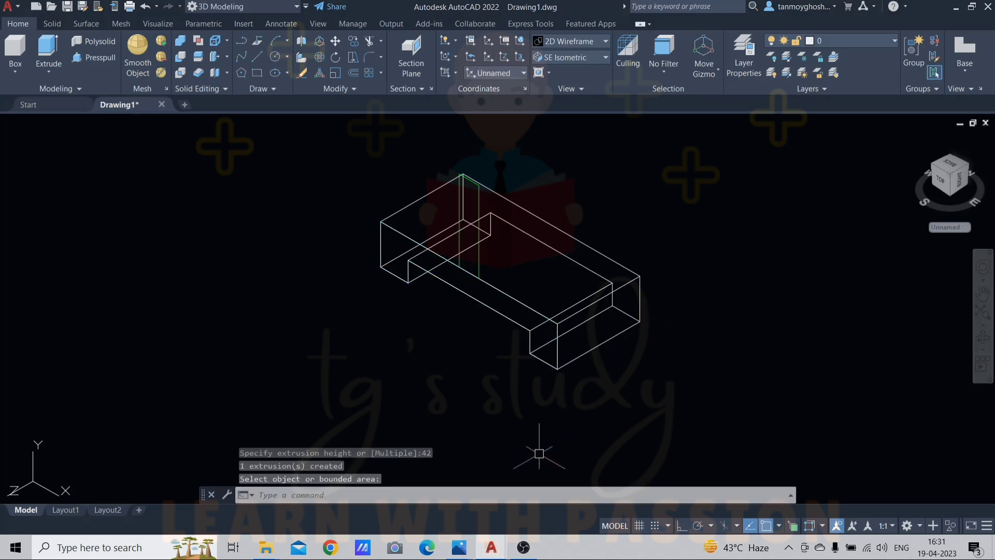
Check the upright plate's dimensions in the reference image 10_page-0001.jpg and return to Drawing1.dwg.
mouse_move(459, 547)
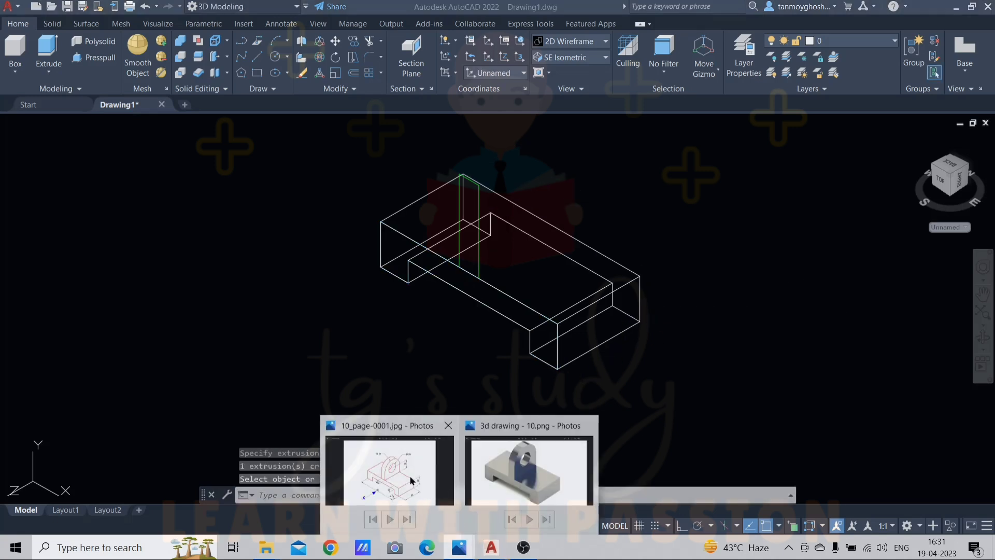
left_click(411, 481)
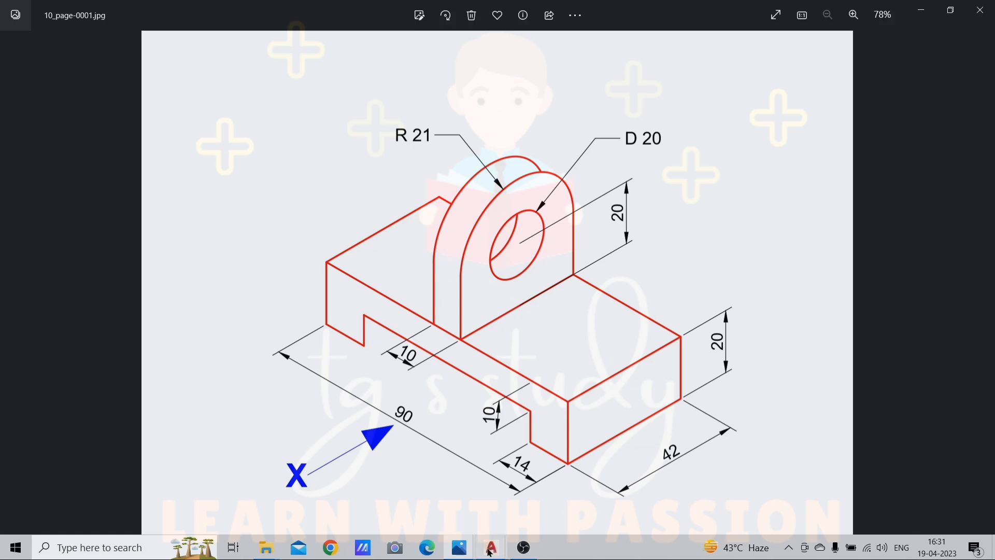
mouse_move(491, 547)
left_click(519, 512)
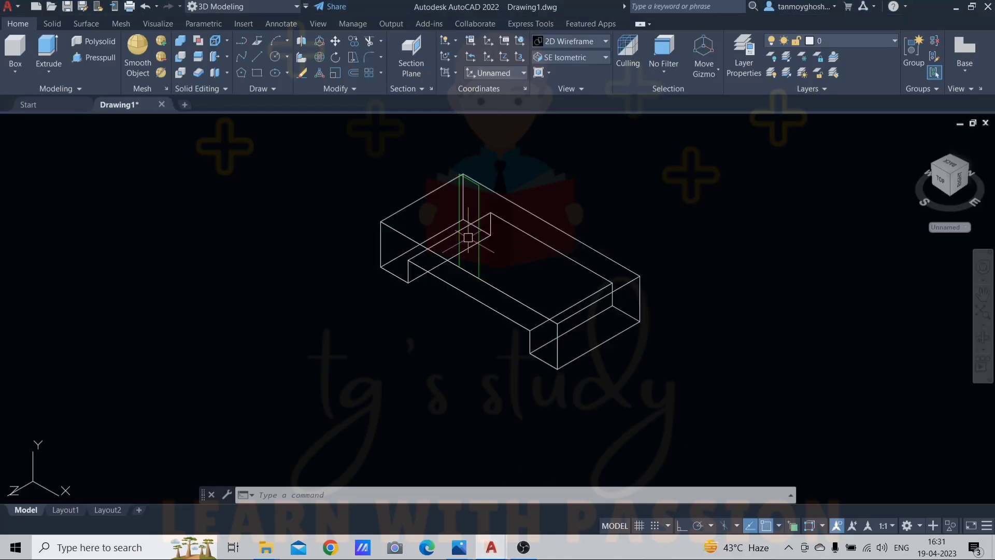
key("Escape")
key("Escape")
key("Escape")
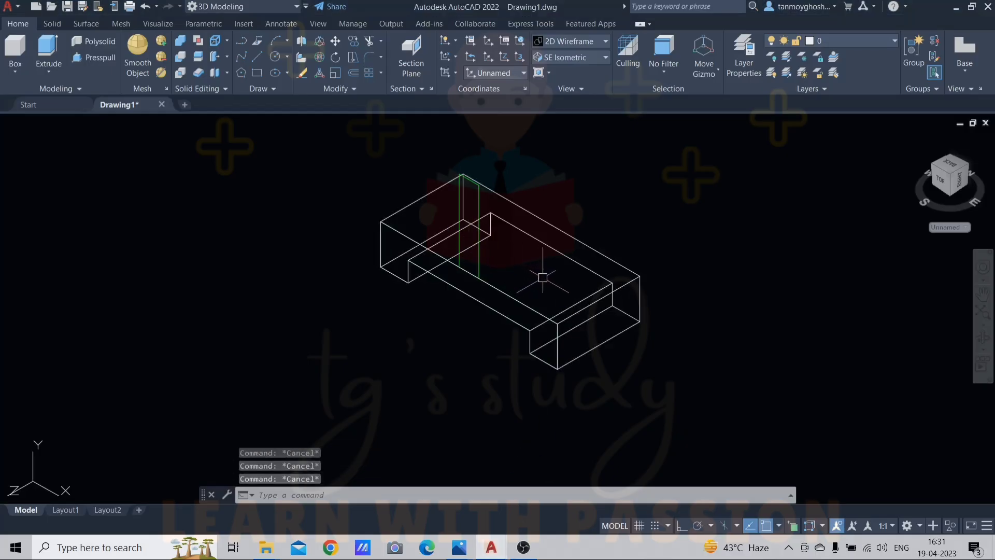
Extrude the narrow upright rectangle by 42 with Presspull to form the vertical plate across the base.
type("PRESSP")
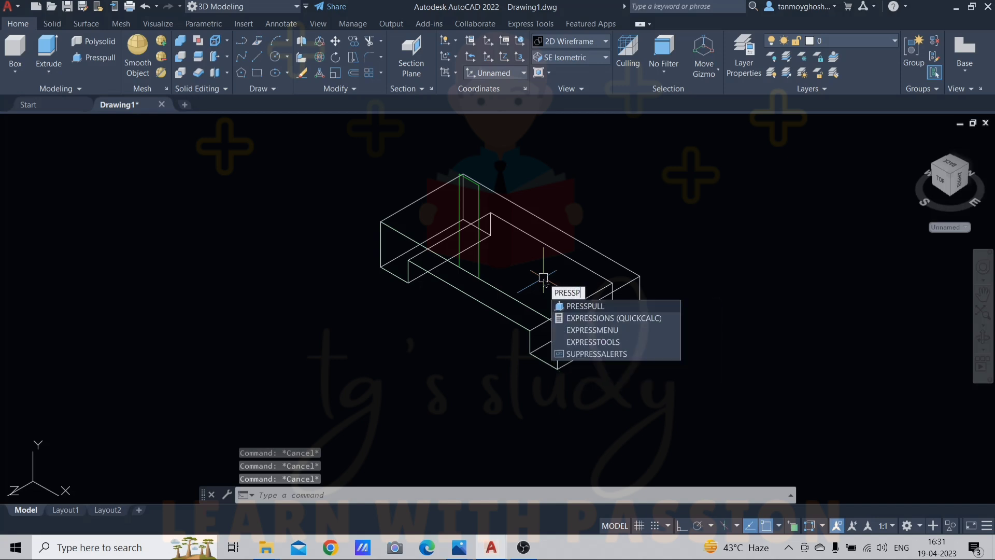
type("ULL")
key("Return")
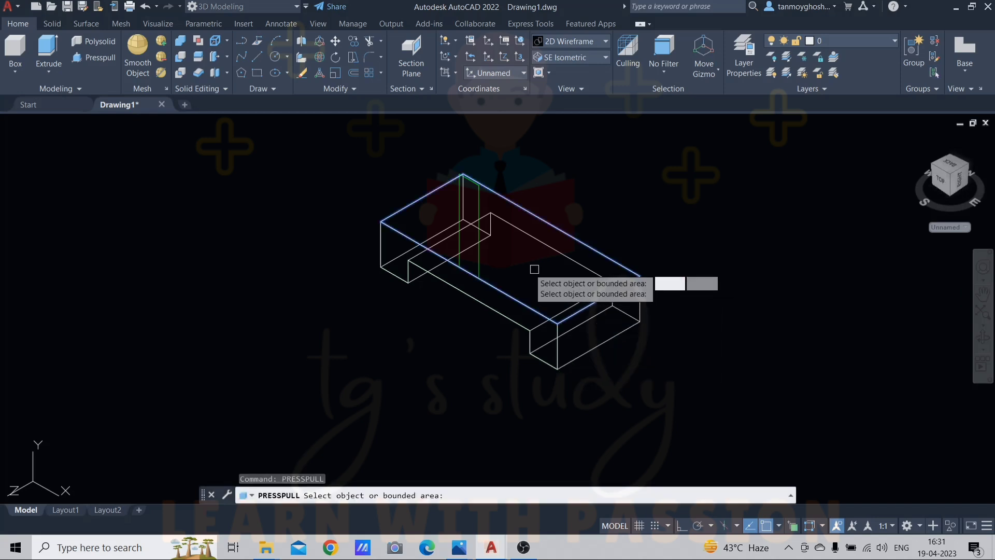
scroll(473, 249, "up", 4)
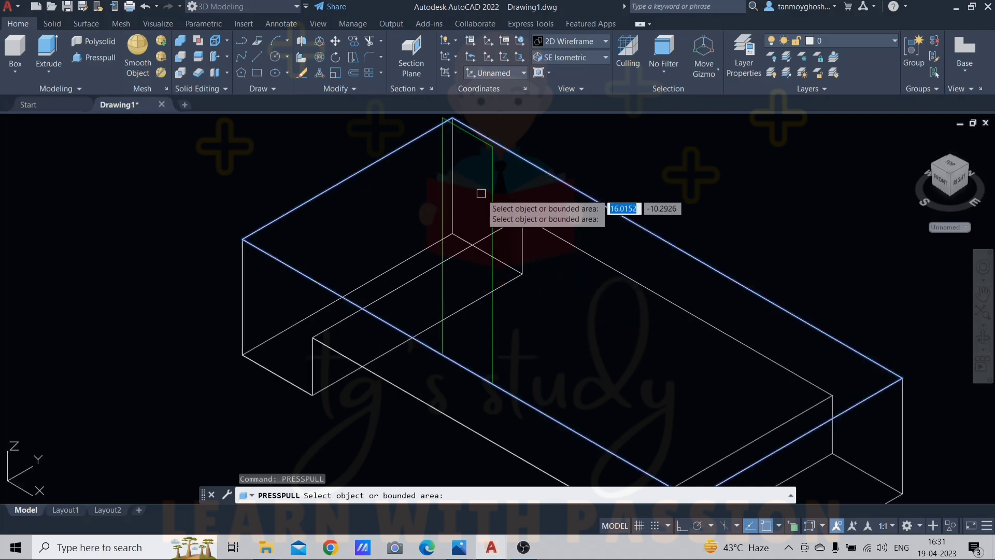
left_click(471, 195)
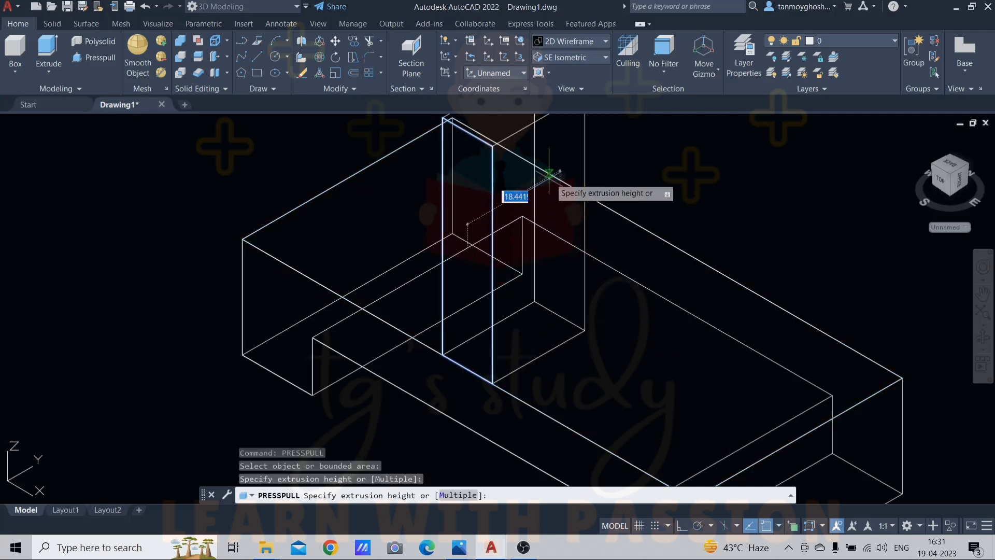
type("42")
key("Return")
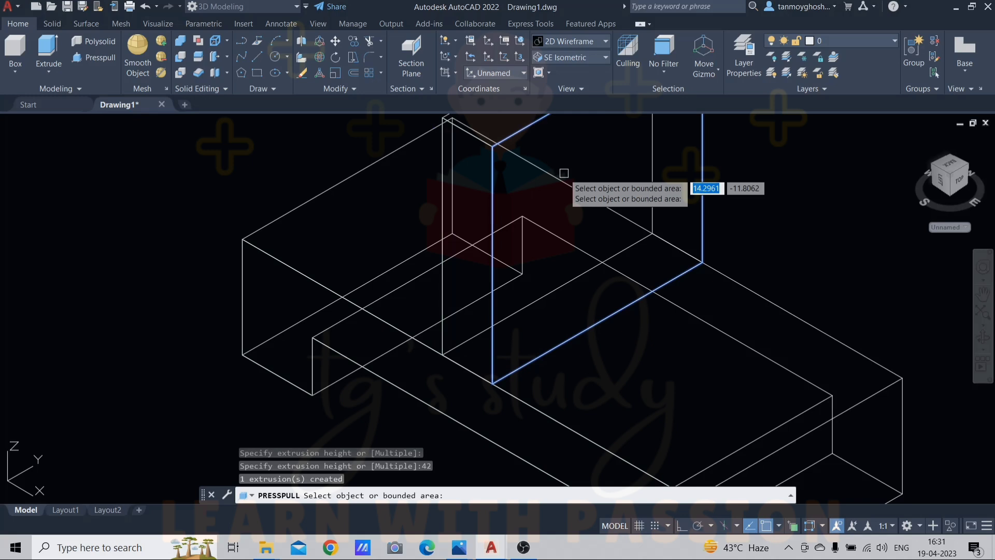
scroll(589, 262, "down", 4)
middle_click_drag(600, 271, 551, 278)
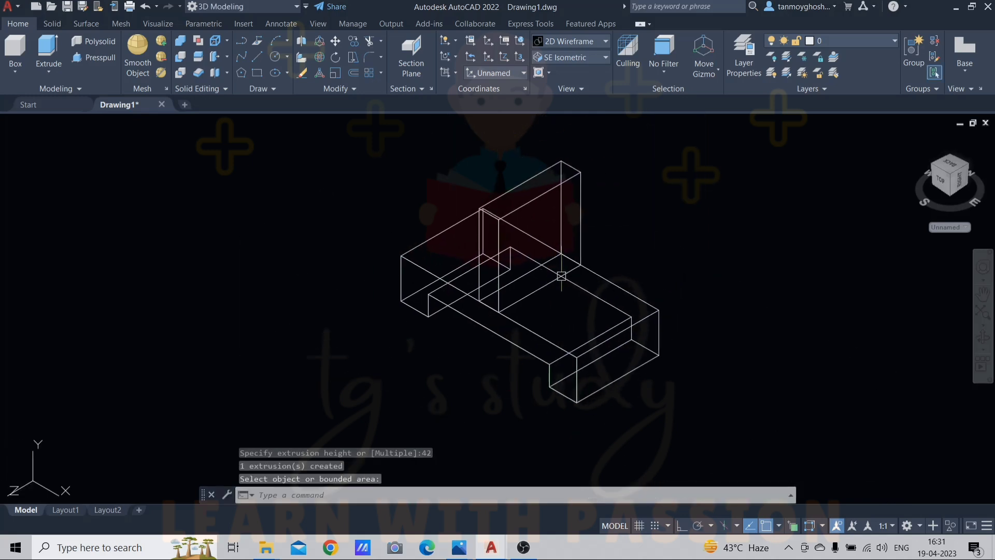
Set the visual style to Shades of Gray.
left_click(598, 45)
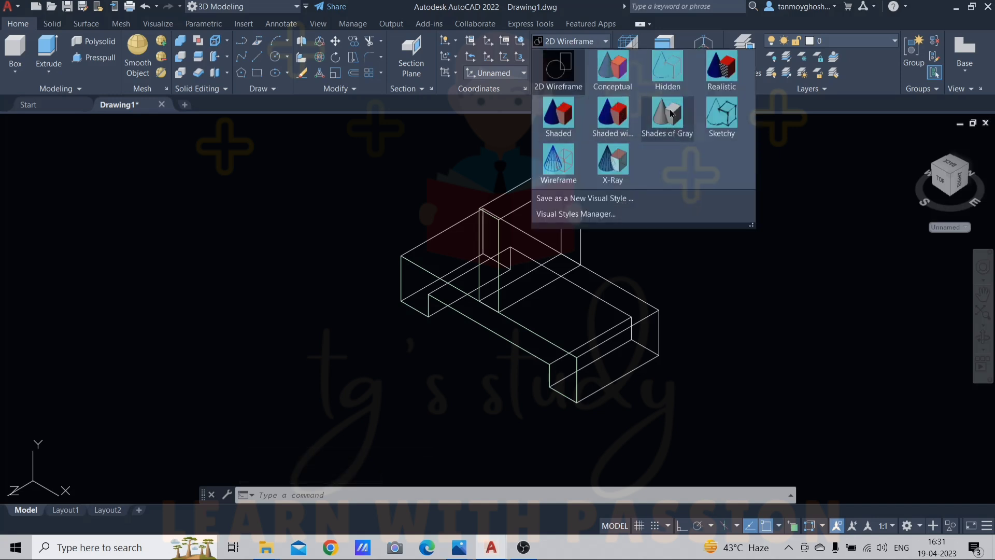
key("Escape")
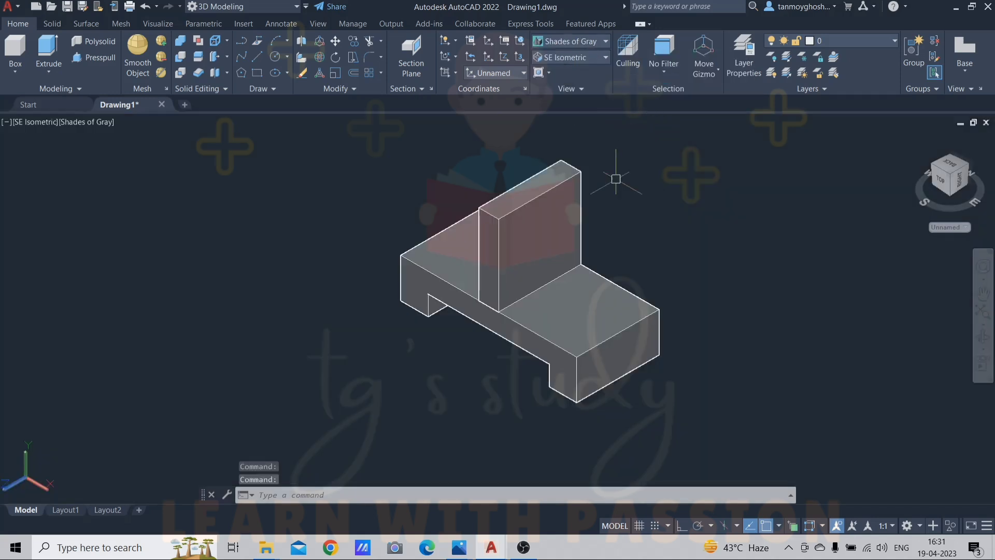
middle_click_drag(665, 256, 606, 277)
key("Escape")
key("Escape")
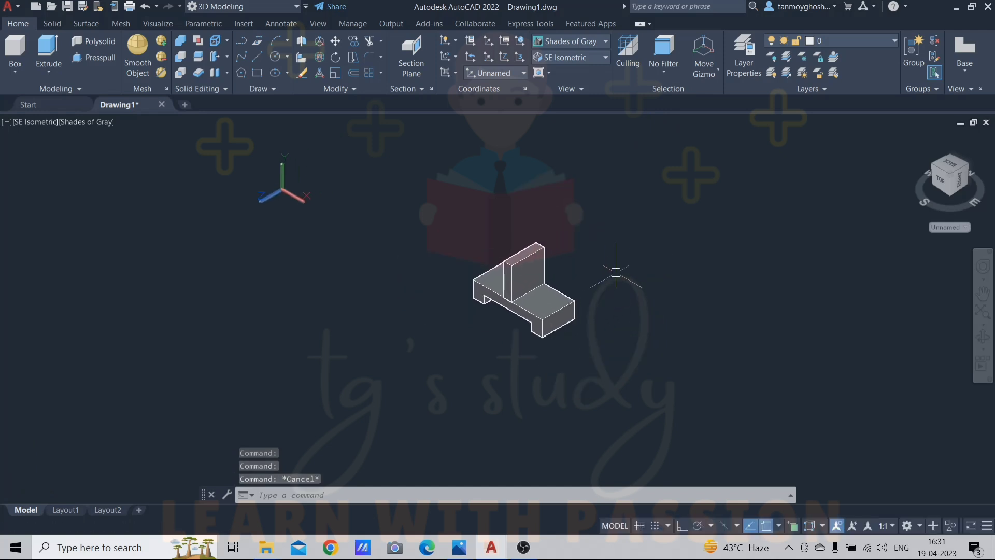
scroll(539, 269, "up", 2)
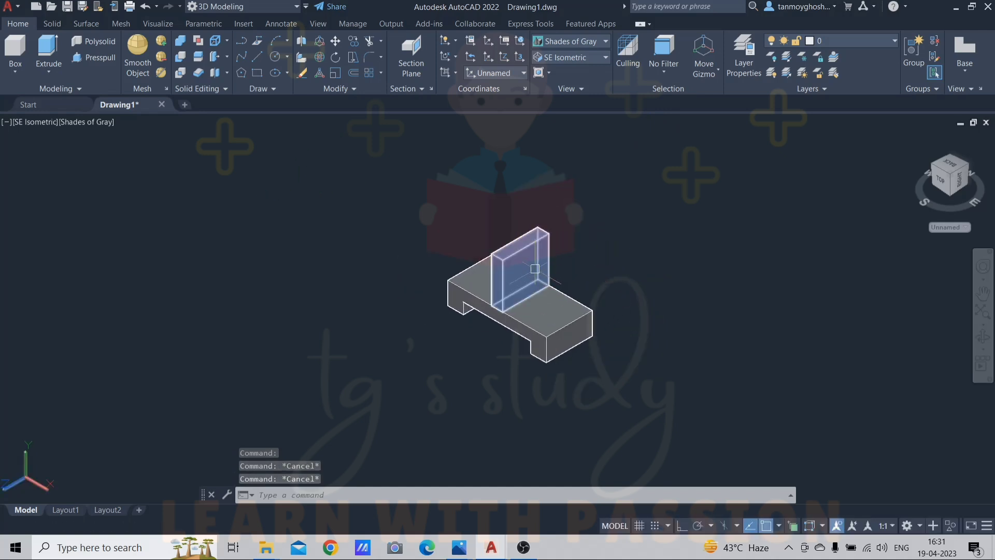
scroll(526, 262, "up", 1)
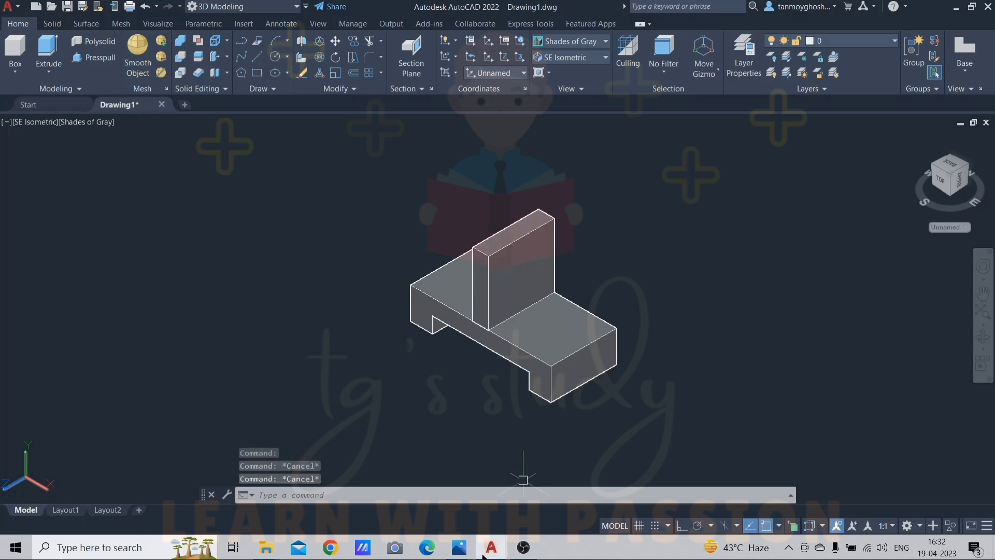
Check the finished bracket's shape in 3d drawing - 10.png, switch to ISO TO ORTHO.dwg and clear the front view selection.
mouse_move(490, 550)
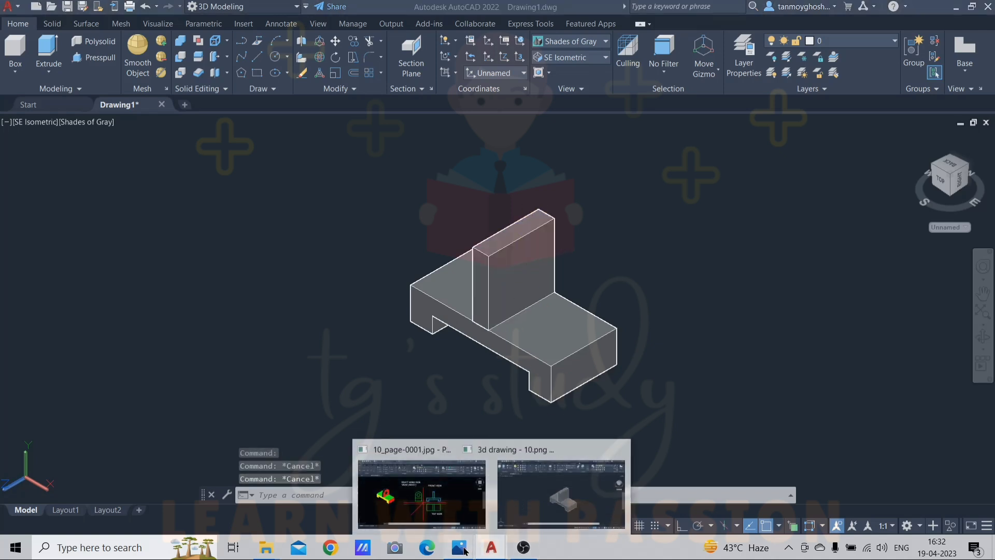
left_click(474, 508)
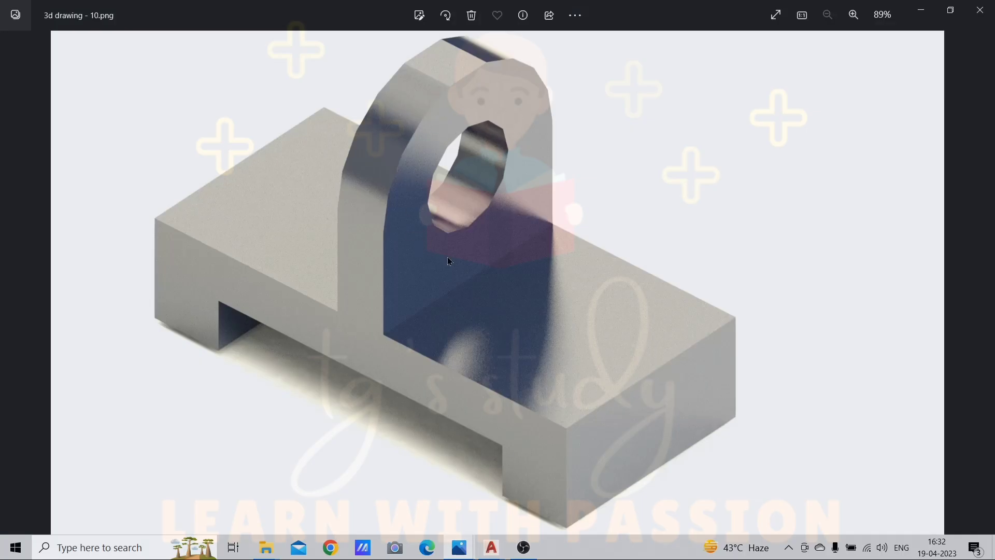
mouse_move(493, 549)
left_click(450, 507)
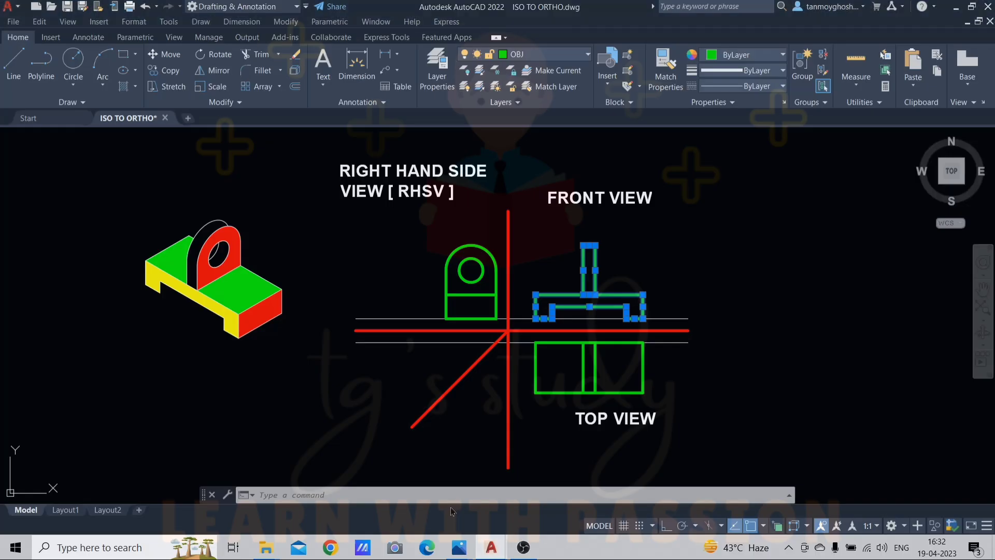
key("ctrl+c")
key("Escape")
key("Escape")
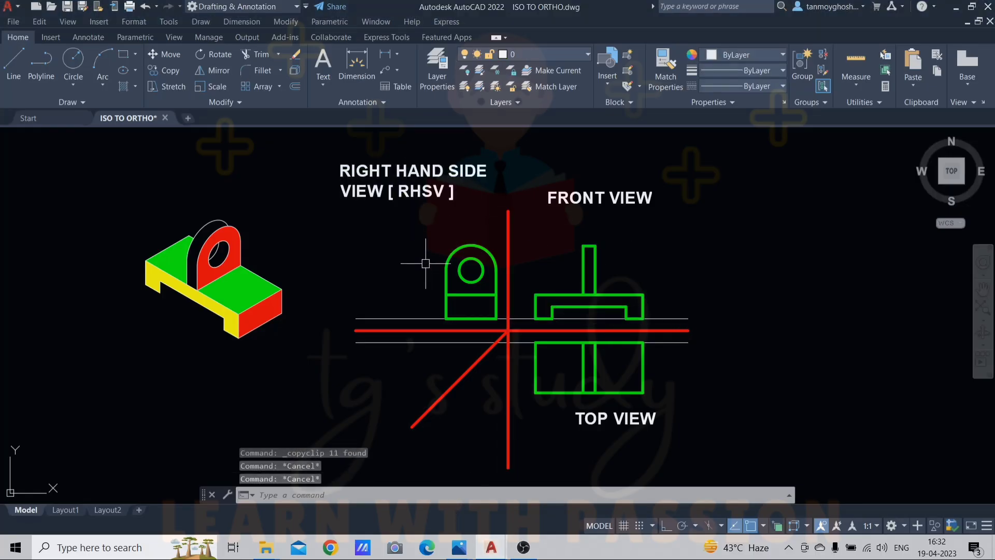
Copy the right-hand side view outlines to the clipboard and switch back to Drawing1.dwg.
left_click(418, 218)
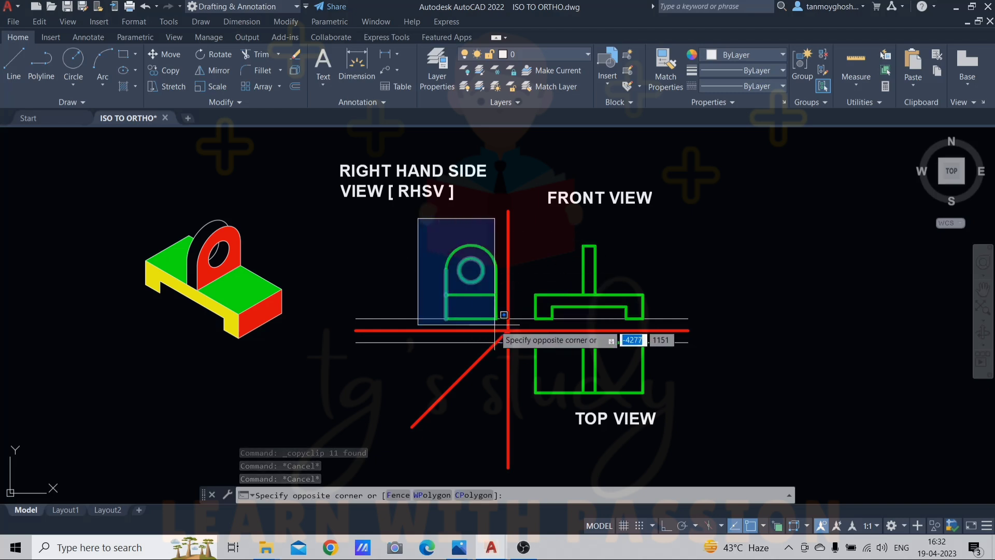
left_click(502, 325)
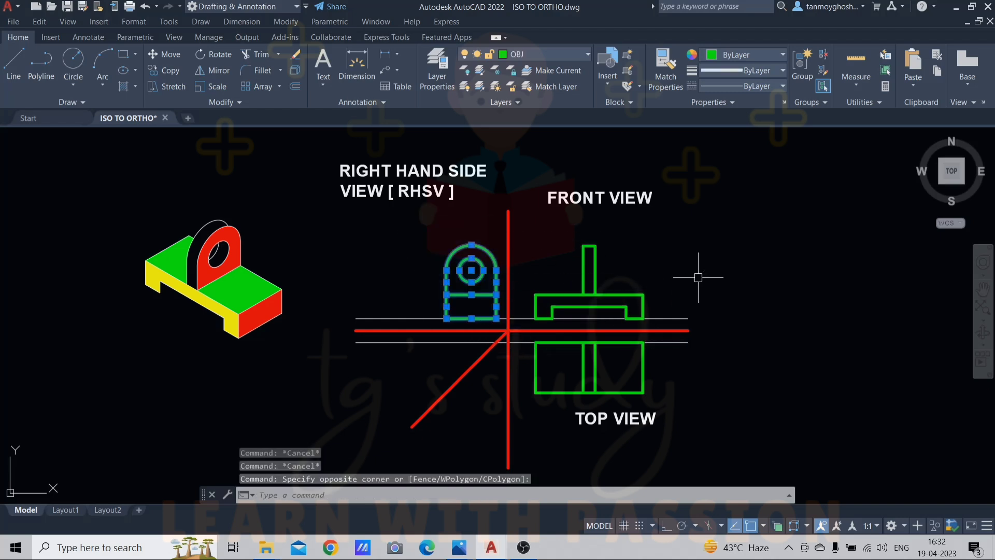
key("ctrl+c")
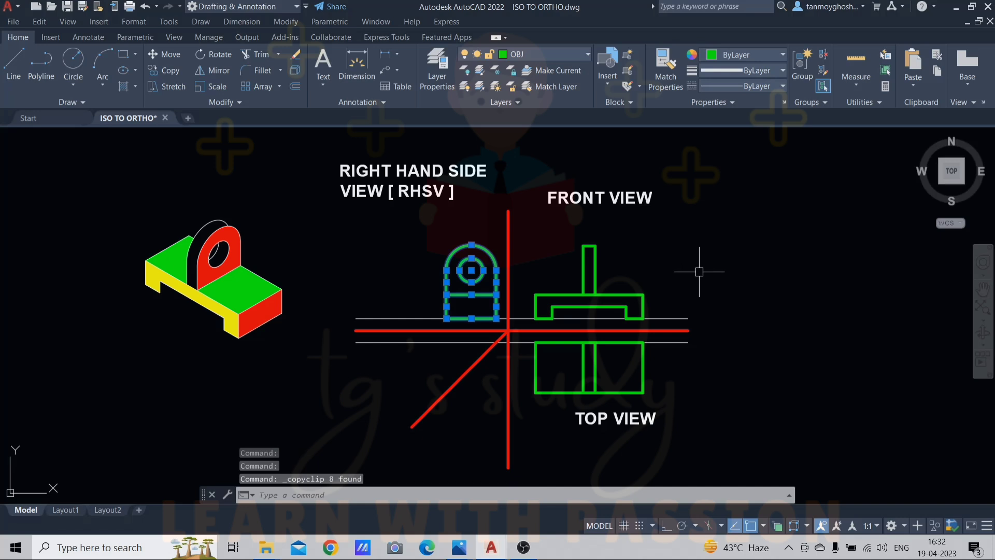
mouse_move(491, 548)
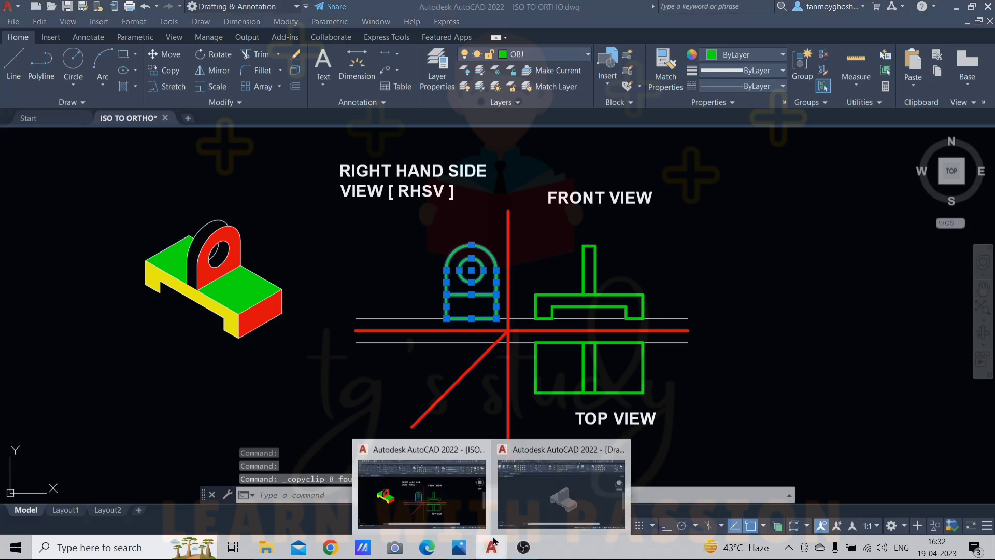
left_click(524, 497)
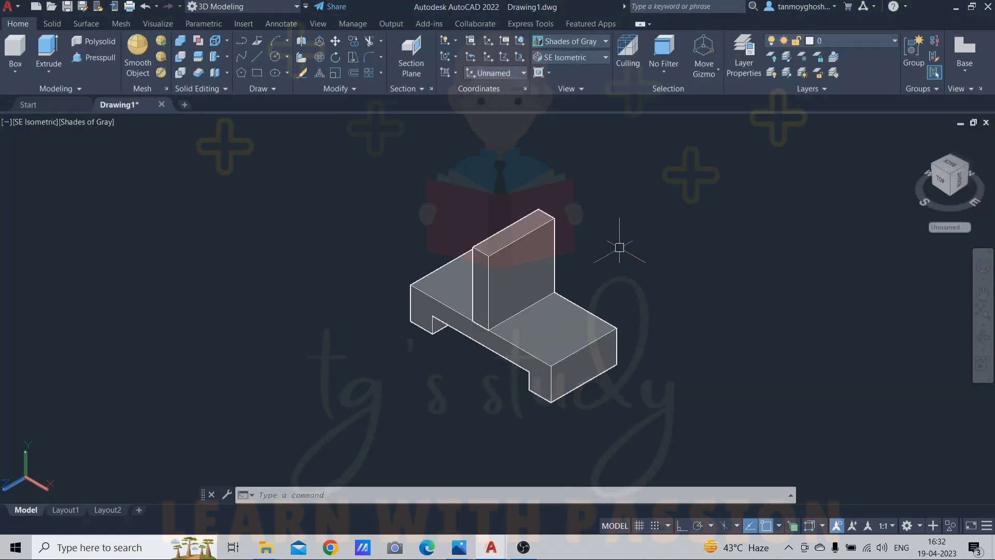
Set the view to Right and paste the copied side view outlines into the empty space beside the model.
left_click(596, 58)
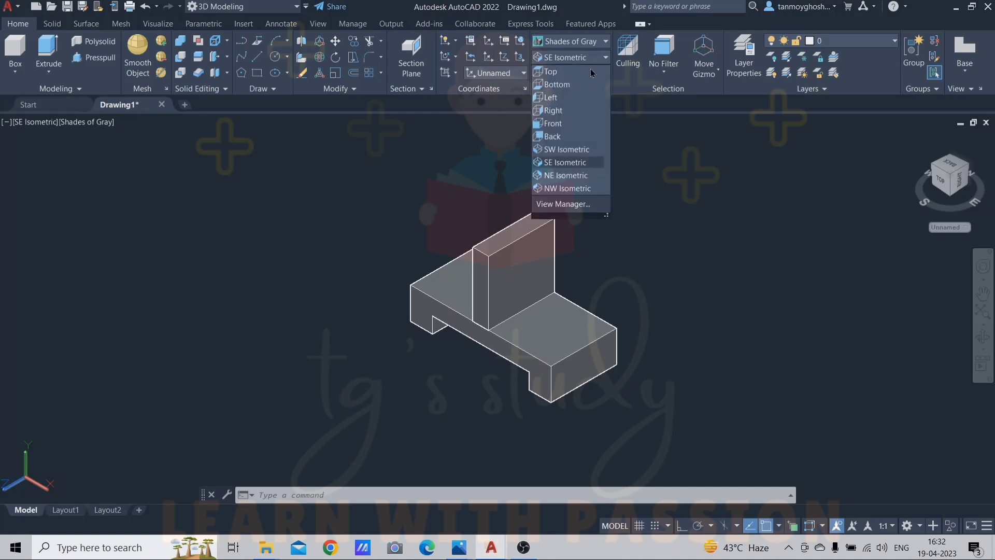
left_click(554, 110)
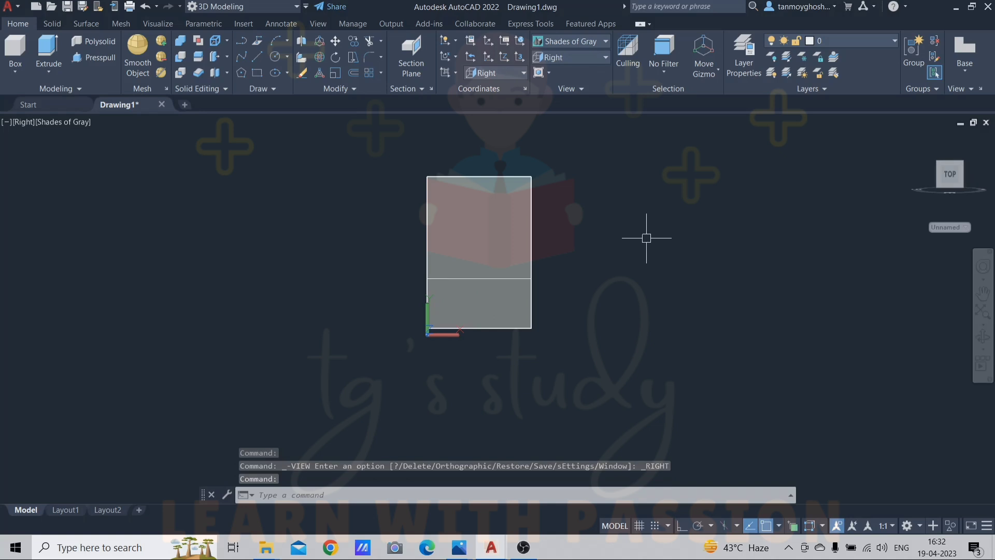
key("ctrl+v")
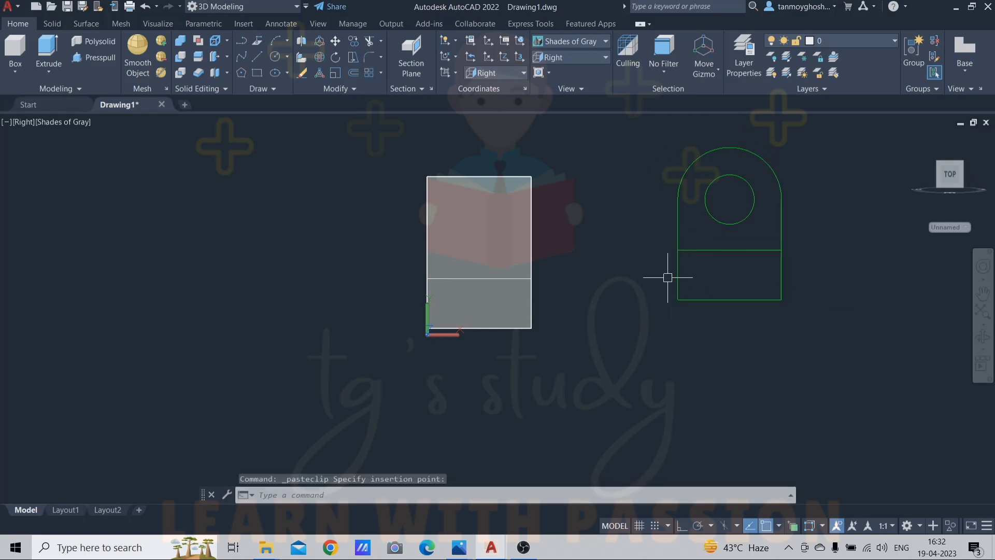
Set the view back to SE Isometric.
left_click(588, 58)
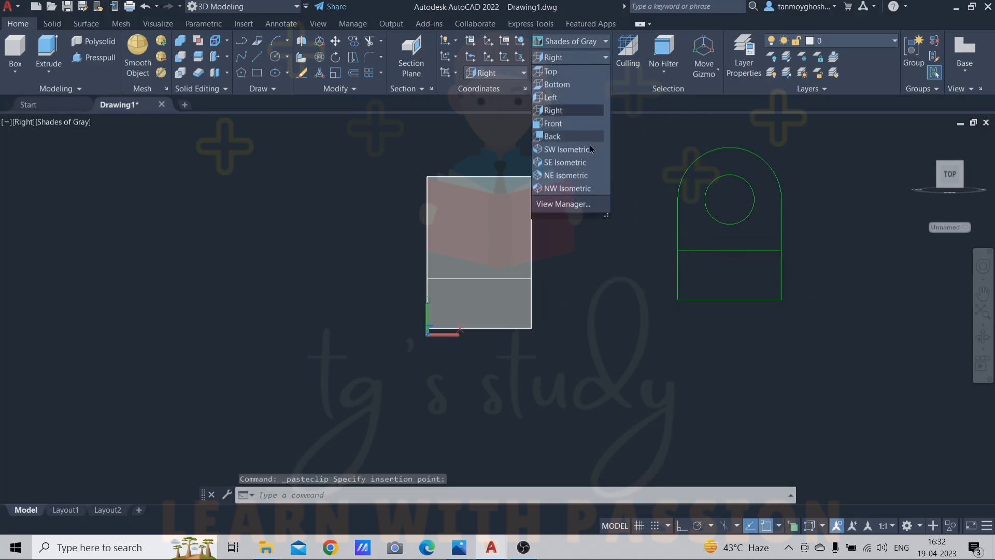
left_click(582, 163)
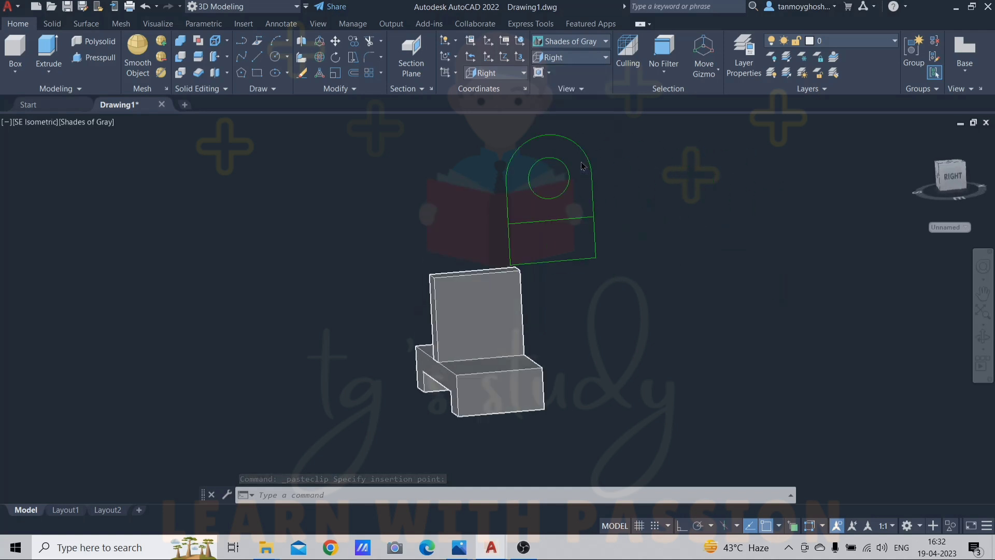
left_click_drag(476, 197, 464, 233)
key("Escape")
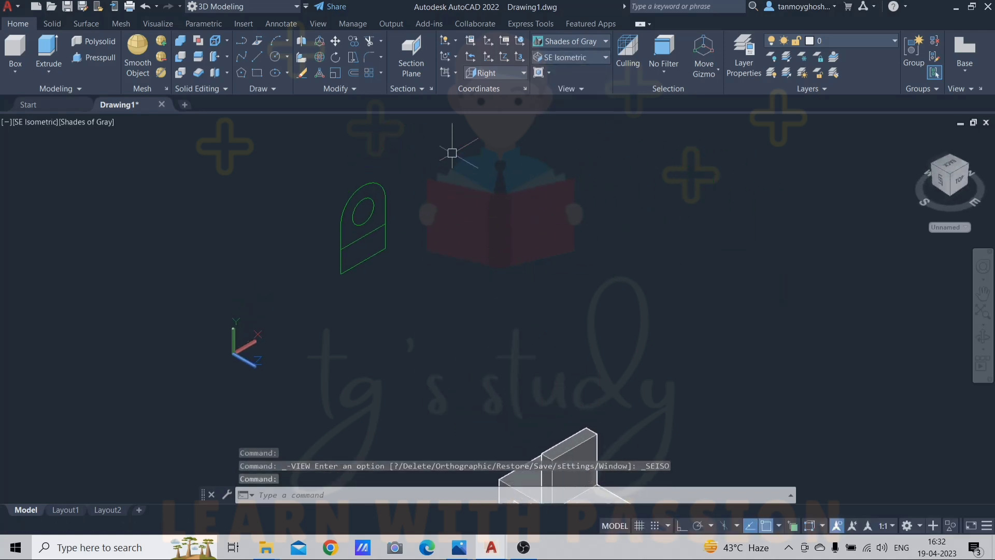
Copy the pasted side outlines onto the upright plate's face, matching the dividing line's end to the corner where plate and base top meet.
left_click(455, 159)
left_click(340, 289)
middle_click_drag(474, 241, 452, 204)
type("OBJ")
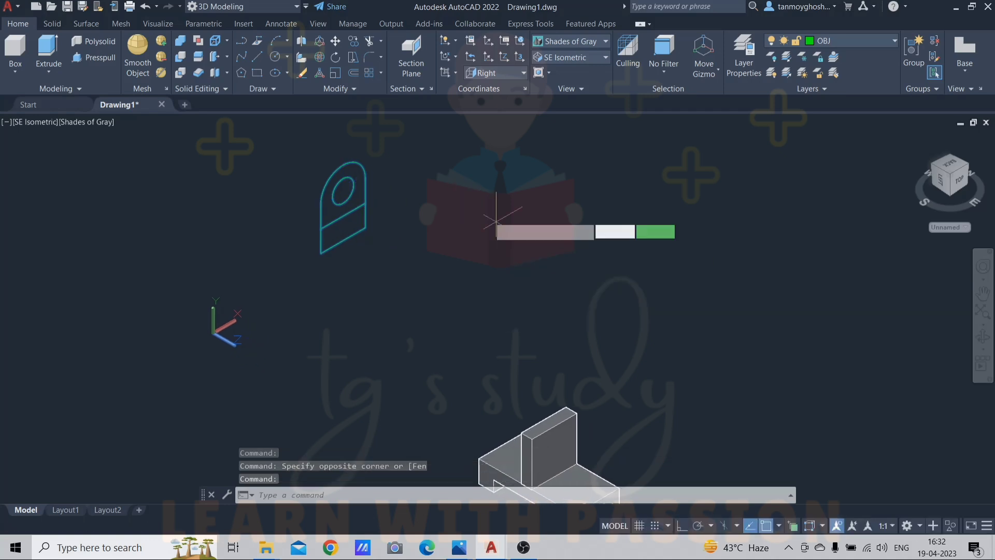
key("Return")
scroll(410, 217, "up", 5)
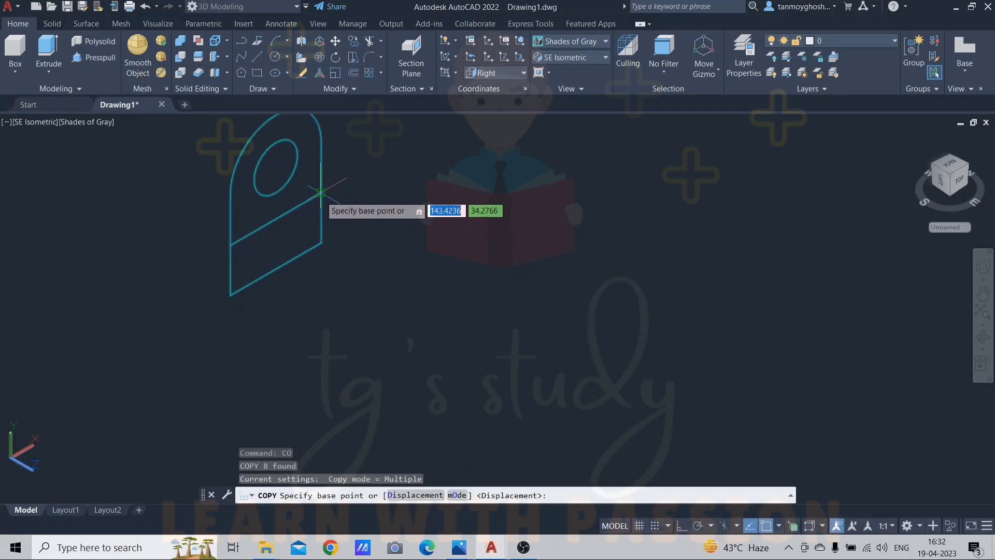
left_click(320, 200)
scroll(323, 181, "down", 5)
scroll(439, 304, "up", 5)
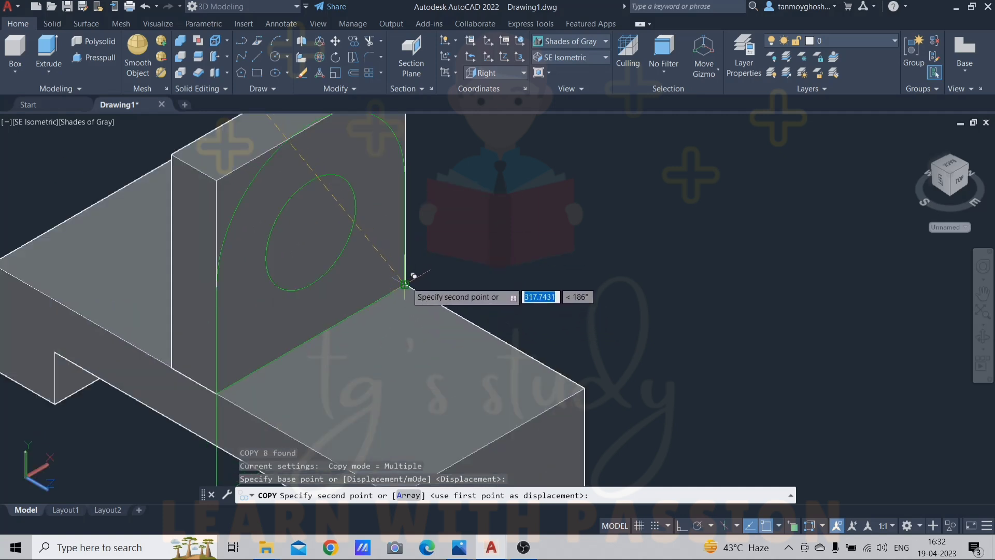
scroll(515, 241, "down", 5)
key("Escape")
middle_click_drag(500, 240, 579, 261)
key("Escape")
key("Escape")
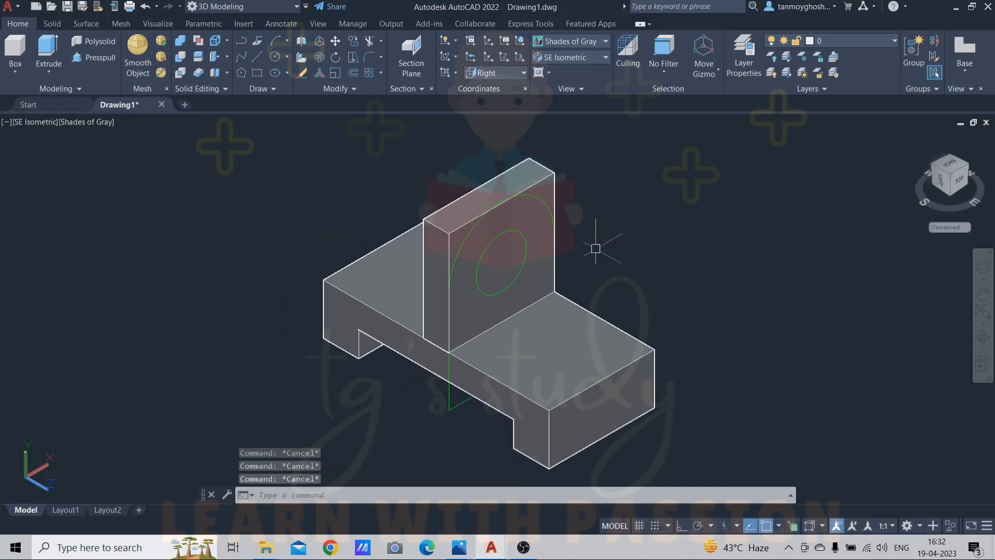
Press-pull the circle on the upright plate's face backwards through the plate to cut the round hole.
type("PRESSPULL")
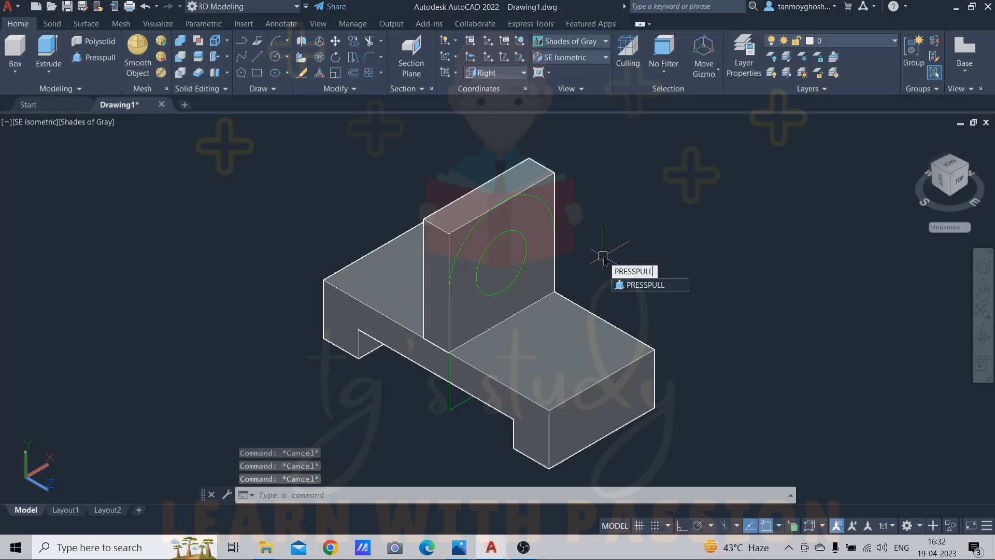
key("Return")
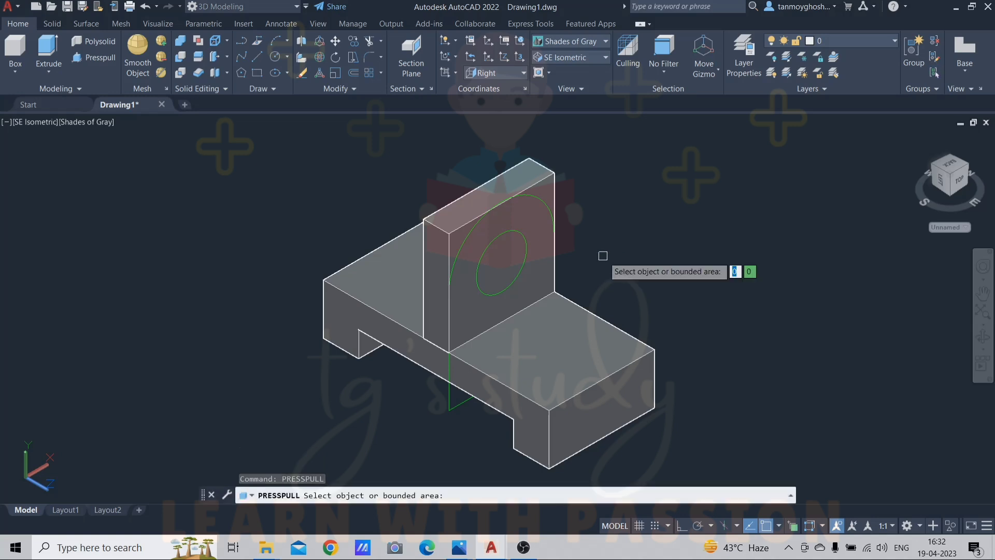
left_click(501, 256)
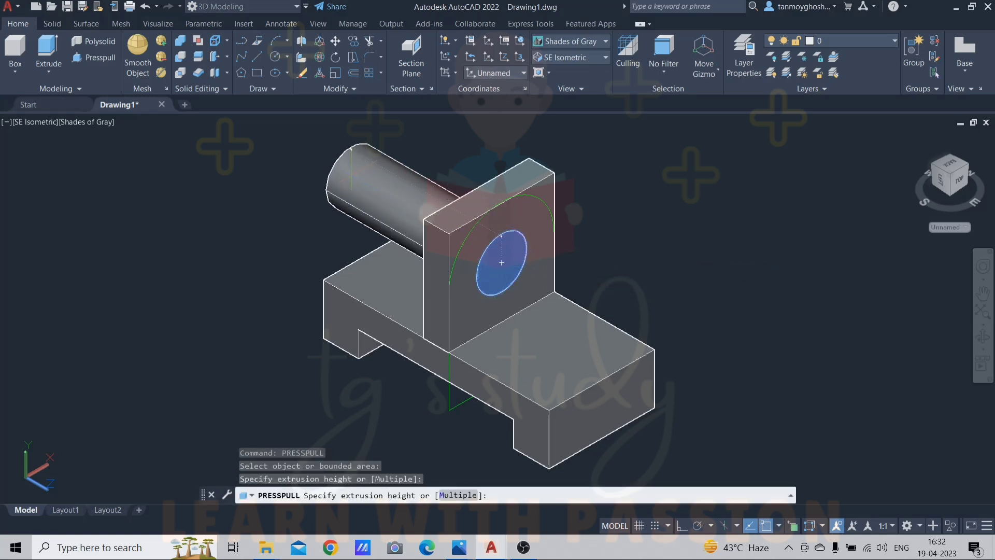
left_click(454, 218)
Press-pull both corner areas outside the arc back through the upright plate to round off its top.
scroll(459, 236, "up", 2)
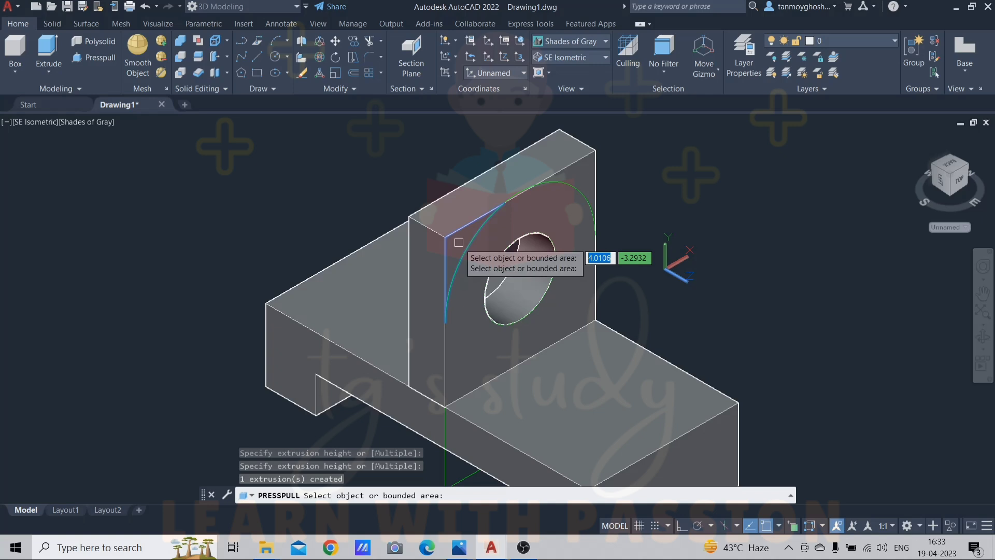
left_click(456, 234)
left_click(332, 193)
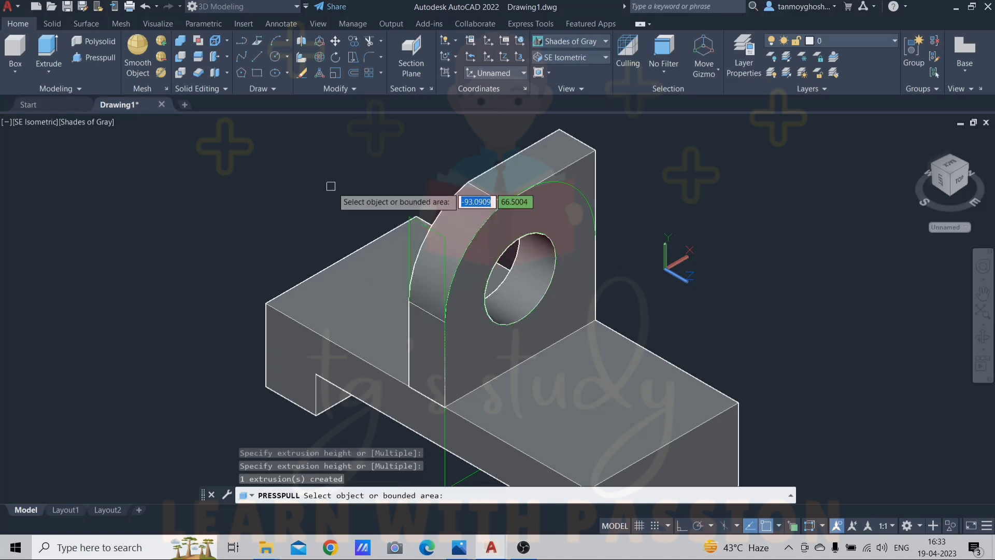
left_click(588, 173)
left_click(446, 158)
scroll(578, 181, "down", 3)
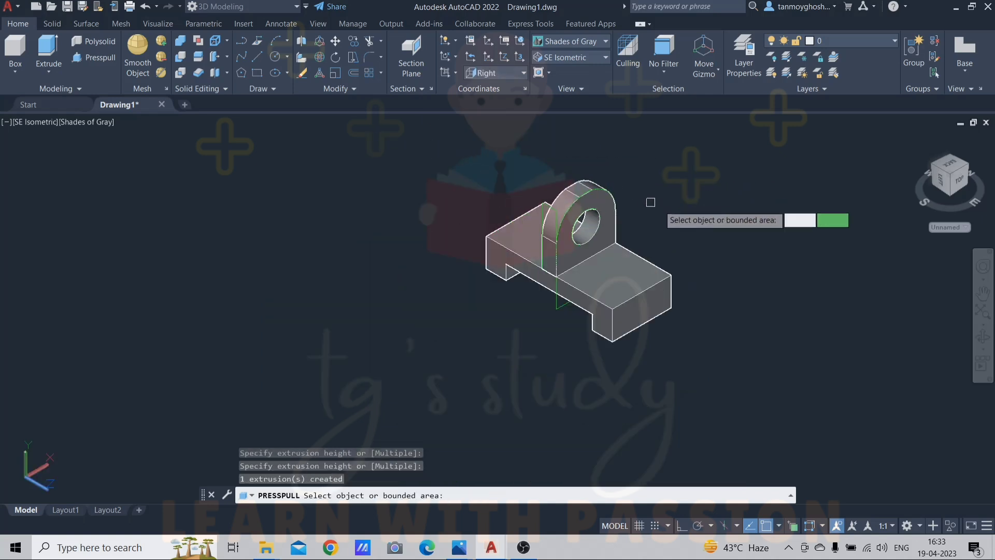
key("Escape")
key("Escape")
left_click(632, 277)
left_click(582, 217)
key("Escape")
key("Escape")
Union the base and the upright plate into a single solid.
scroll(647, 222, "down", 4)
scroll(647, 228, "up", 4)
middle_click_drag(648, 248, 601, 246)
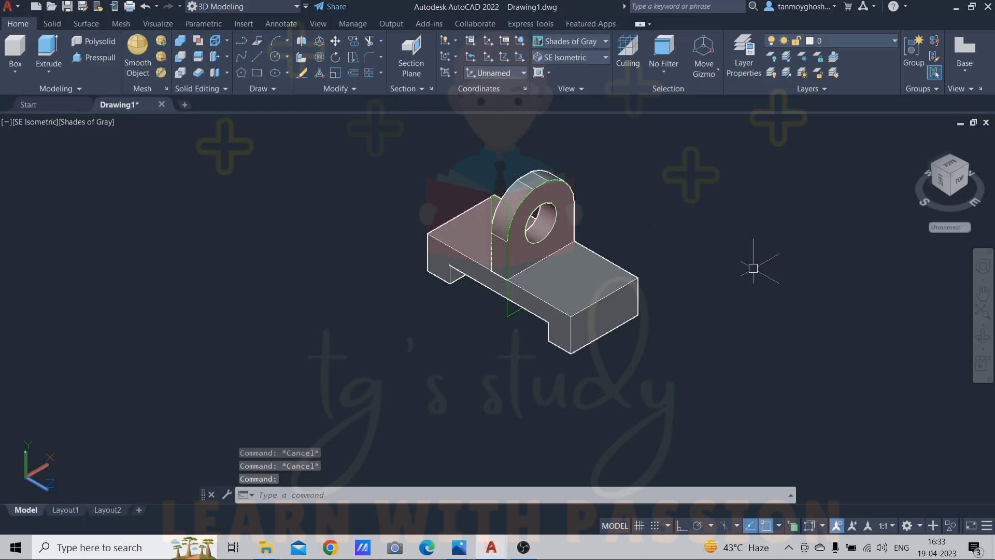
type("ION")
key("Return")
left_click(703, 179)
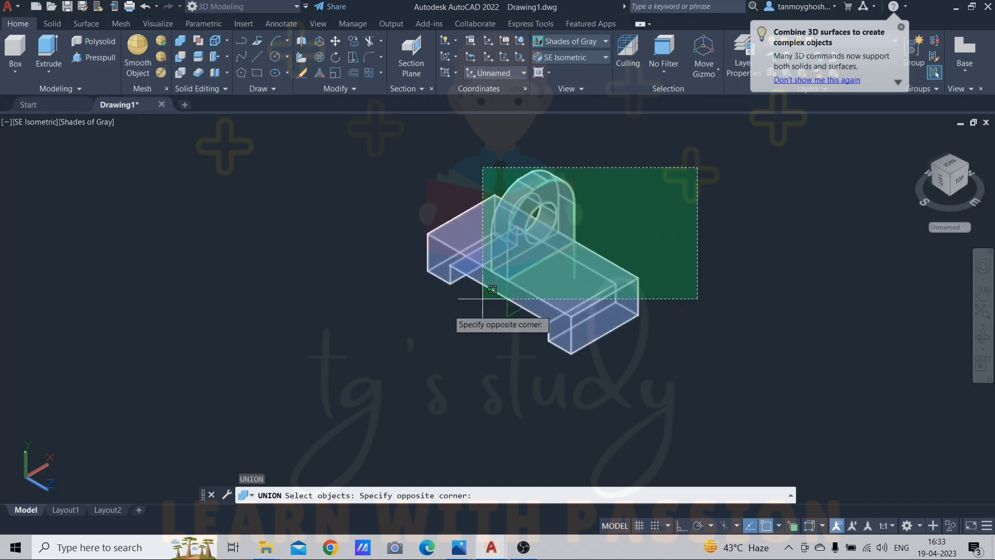
left_click(396, 333)
key("Return")
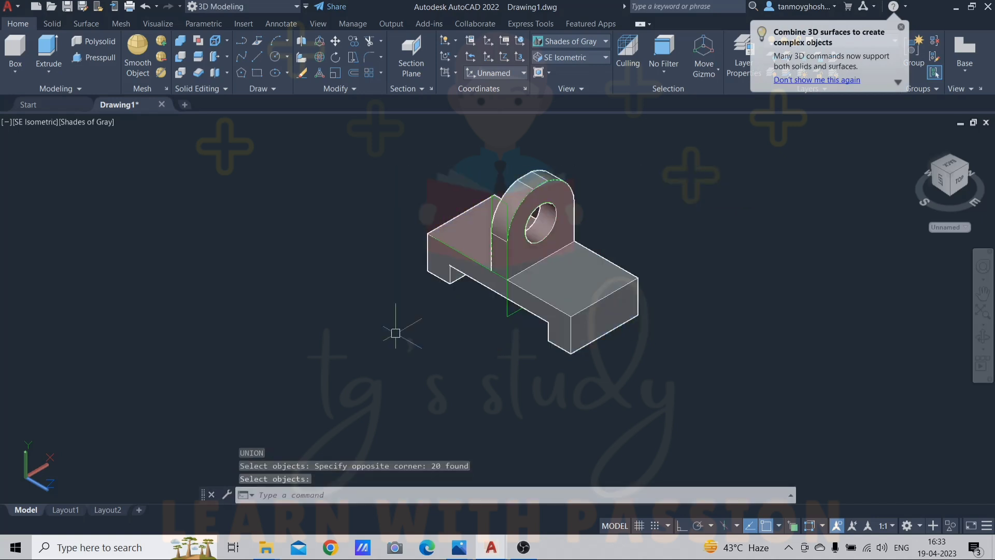
Move the joined bracket solid away from the 2D outlines it overlaps.
left_click(531, 280)
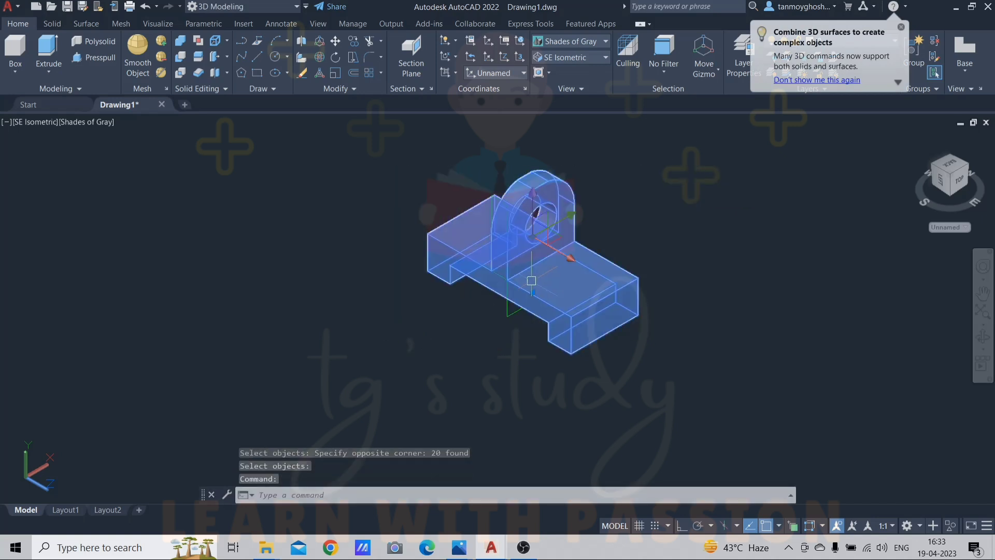
left_click(564, 222)
scroll(389, 280, "down", 5)
key("Escape")
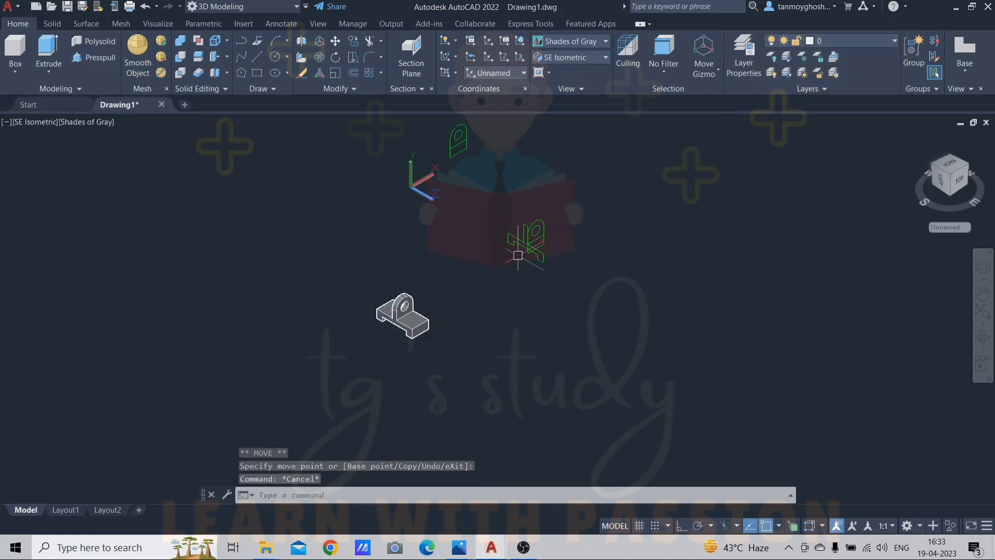
Erase the leftover green 2D outlines: the overlapping group beside the bracket and the separate side view outline.
middle_click_drag(497, 275, 468, 325)
left_click(652, 217)
left_click(465, 325)
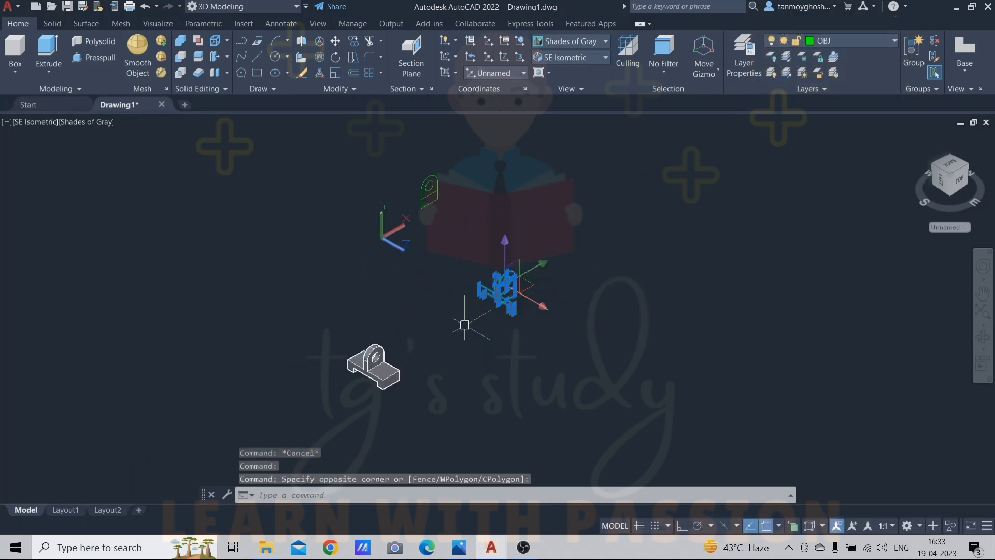
key("Delete")
left_click(468, 162)
left_click(394, 223)
key("Delete")
Set the visual style to Conceptual for the bracket model.
scroll(369, 388, "up", 5)
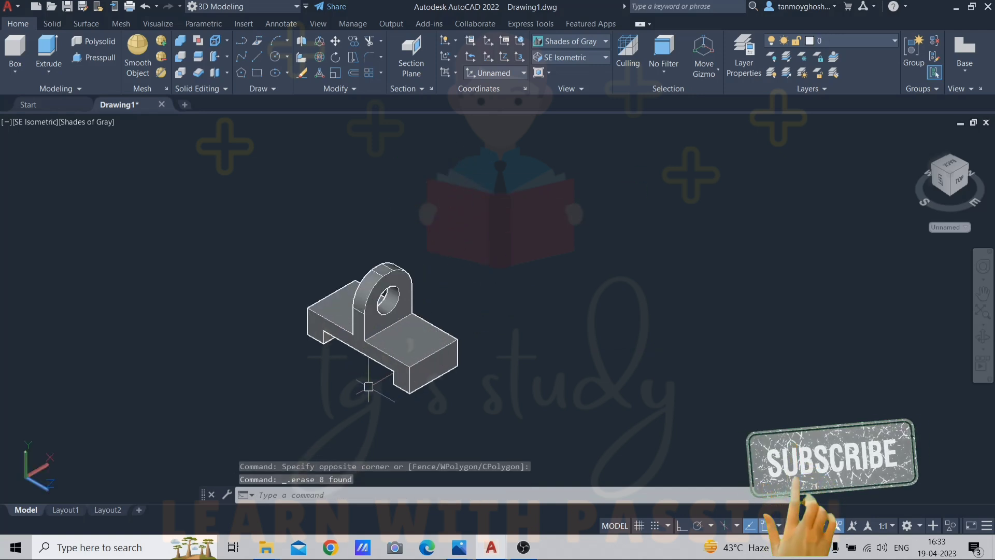
scroll(386, 357, "up", 2)
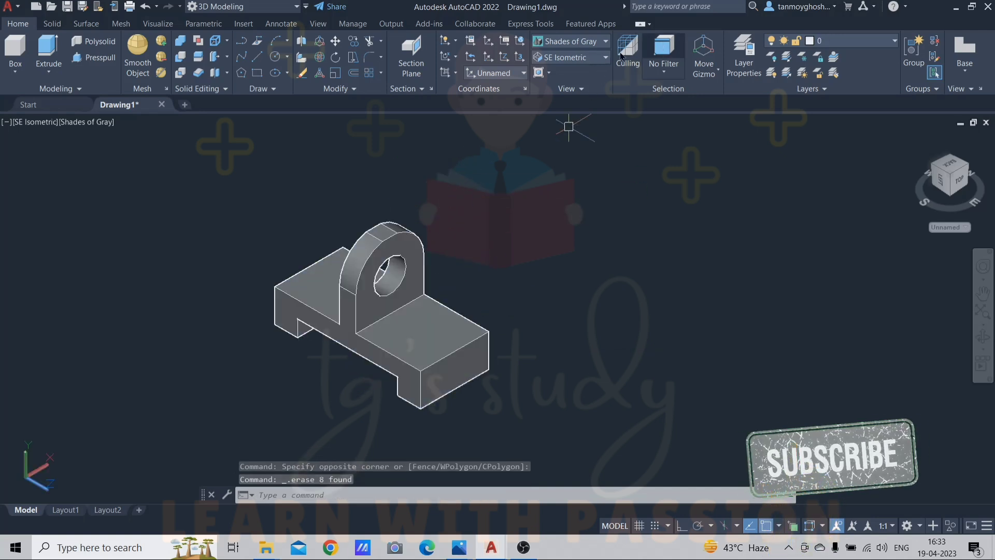
left_click(604, 42)
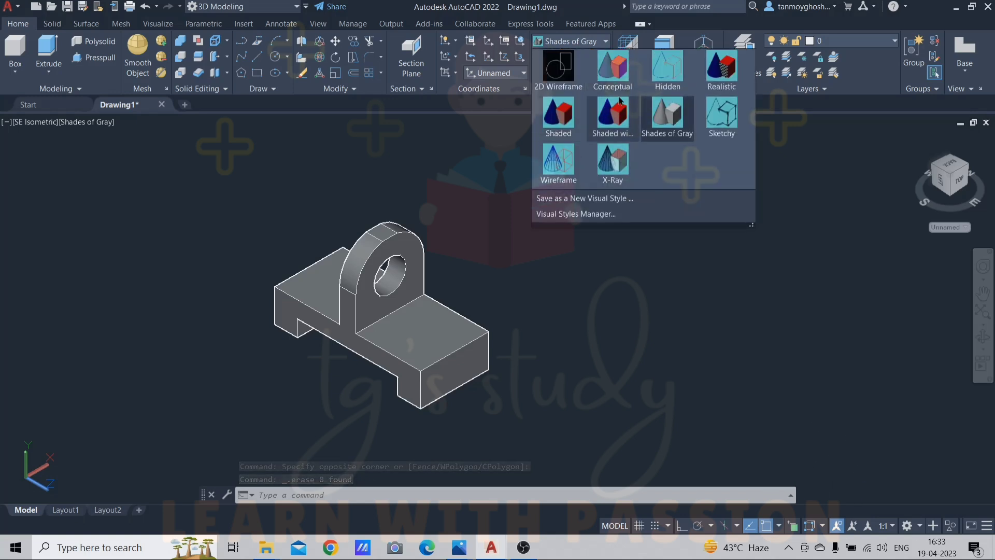
left_click(613, 66)
scroll(417, 264, "up", 3)
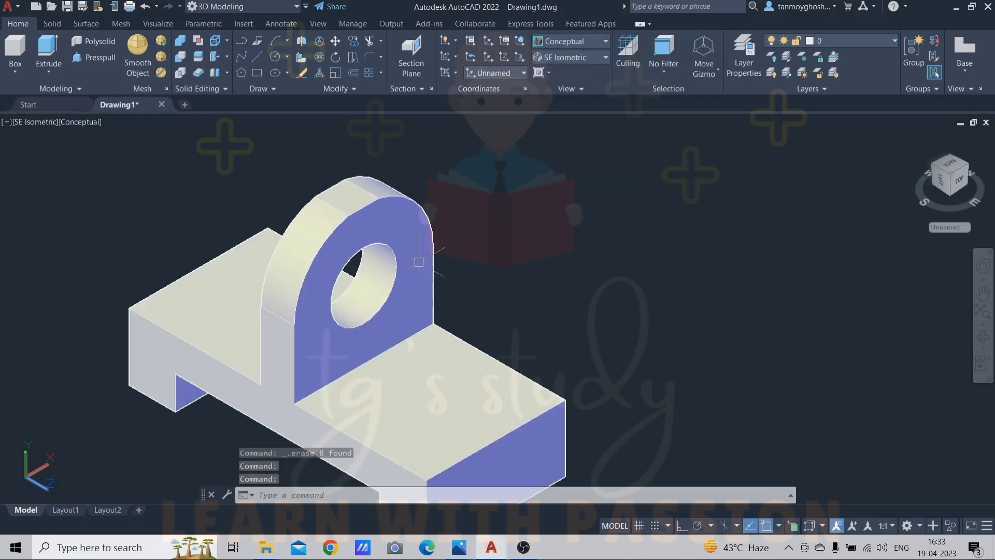
scroll(418, 265, "down", 3)
Set the bracket solid's color to Yellow.
left_click(420, 262)
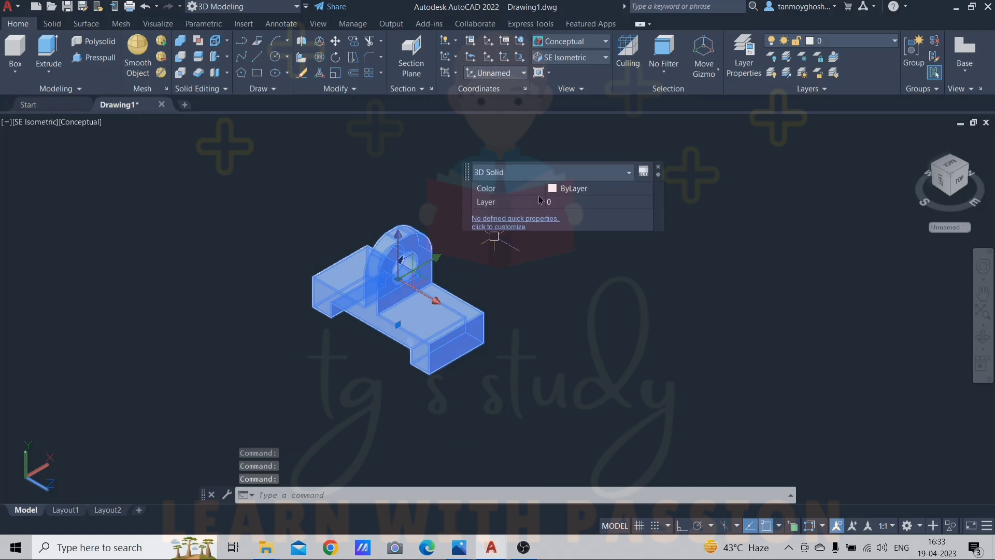
left_click(574, 189)
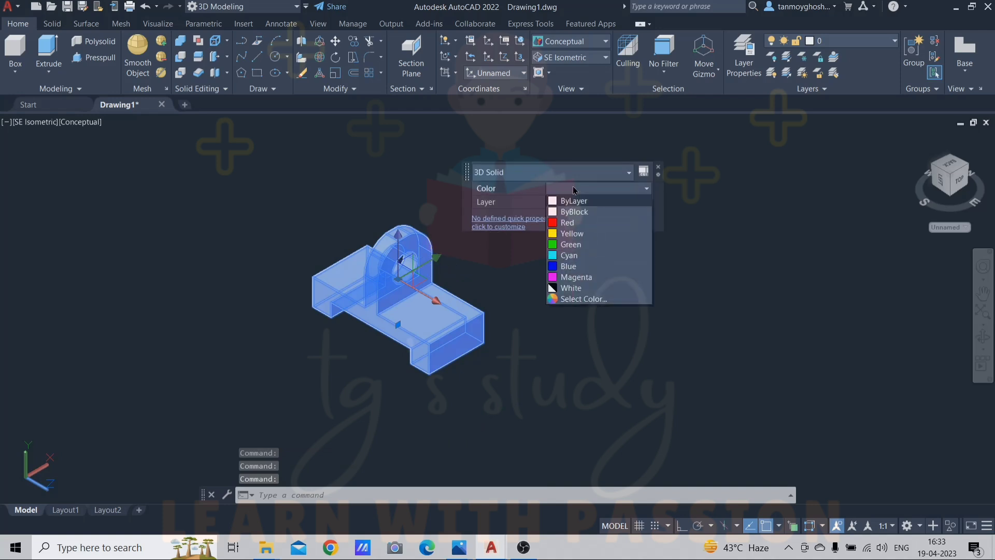
left_click(570, 234)
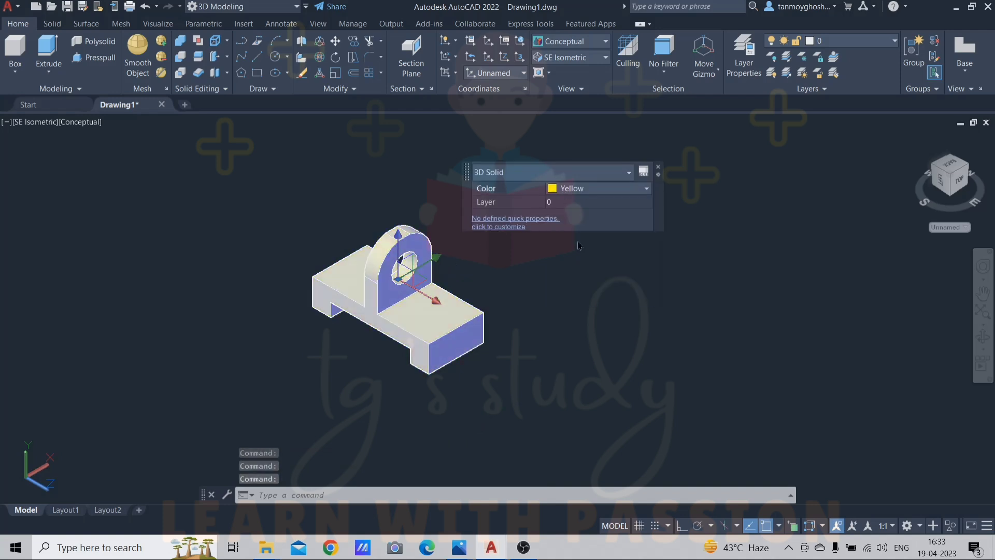
key("Escape")
scroll(387, 277, "up", 2)
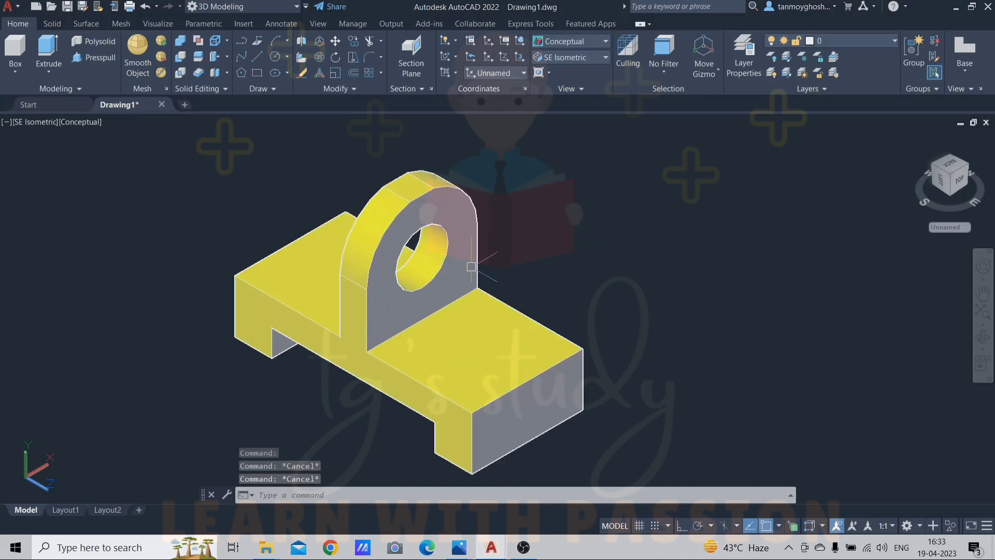
scroll(515, 249, "down", 3)
middle_click_drag(515, 248, 558, 243)
scroll(541, 241, "up", 1)
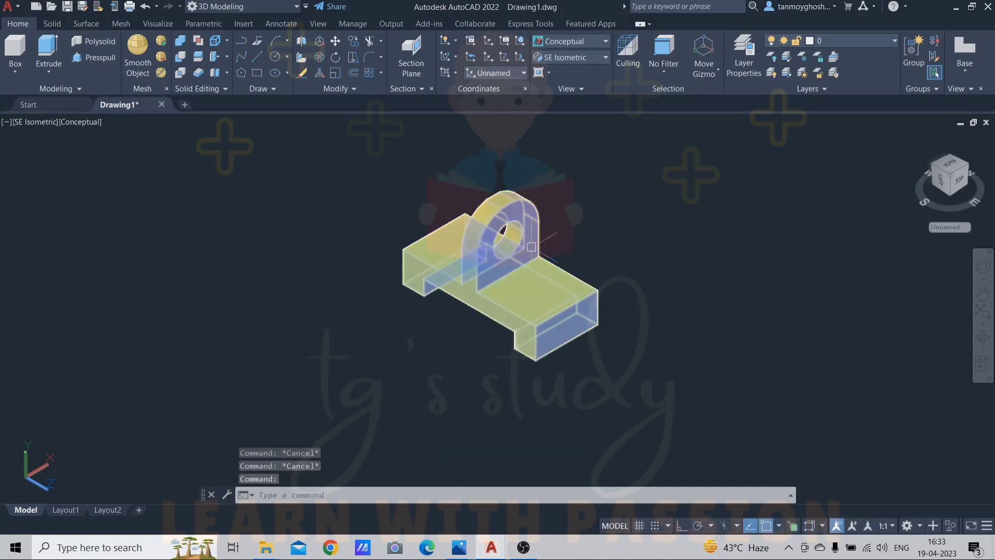
Switch to ISO TO ORTHO.dwg and examine the isometric reference beside its orthographic views.
mouse_move(493, 546)
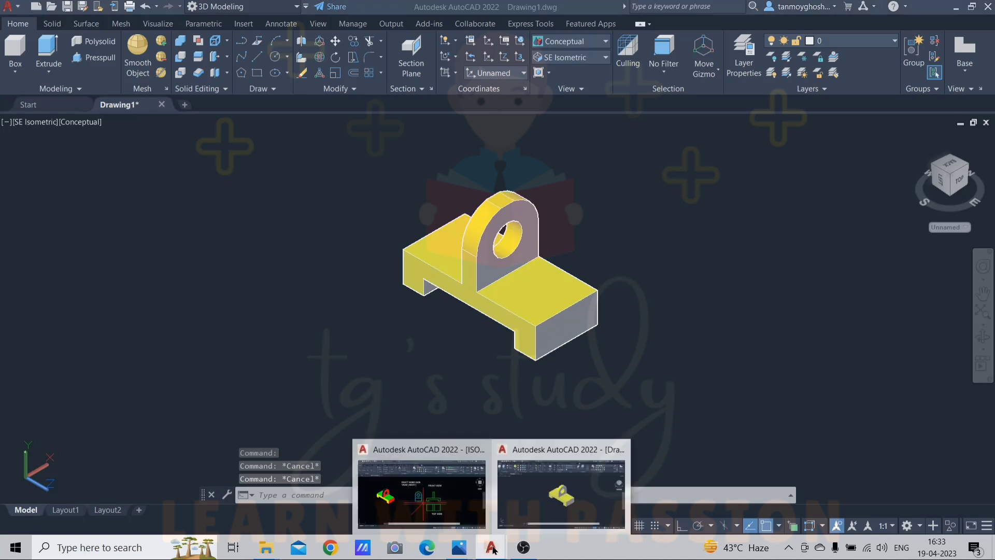
left_click(518, 466)
key("ctrl+c")
key("Escape")
key("Escape")
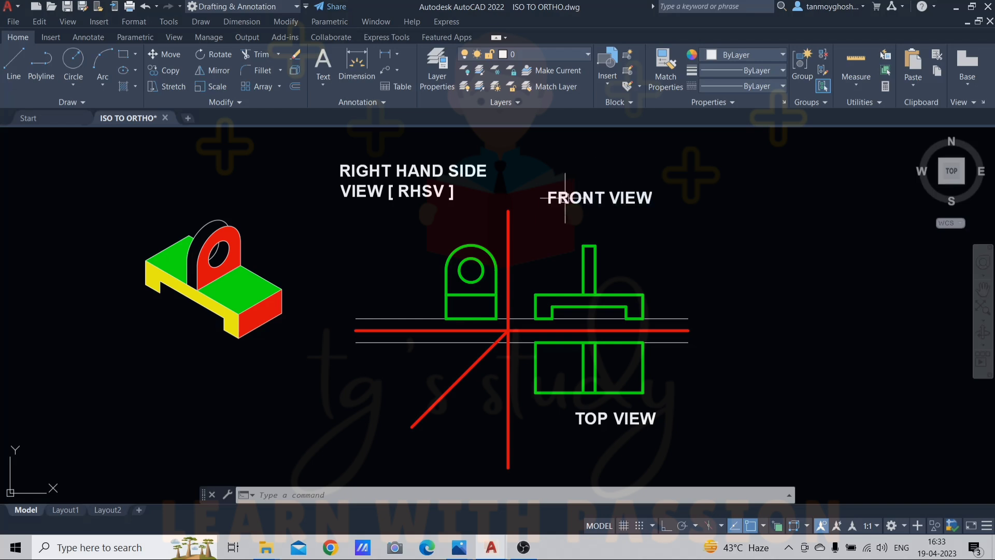
Show the bracket in Front view in Drawing1.dwg and compare it with the front view in ISO TO ORTHO.dwg.
mouse_move(493, 553)
left_click(520, 471)
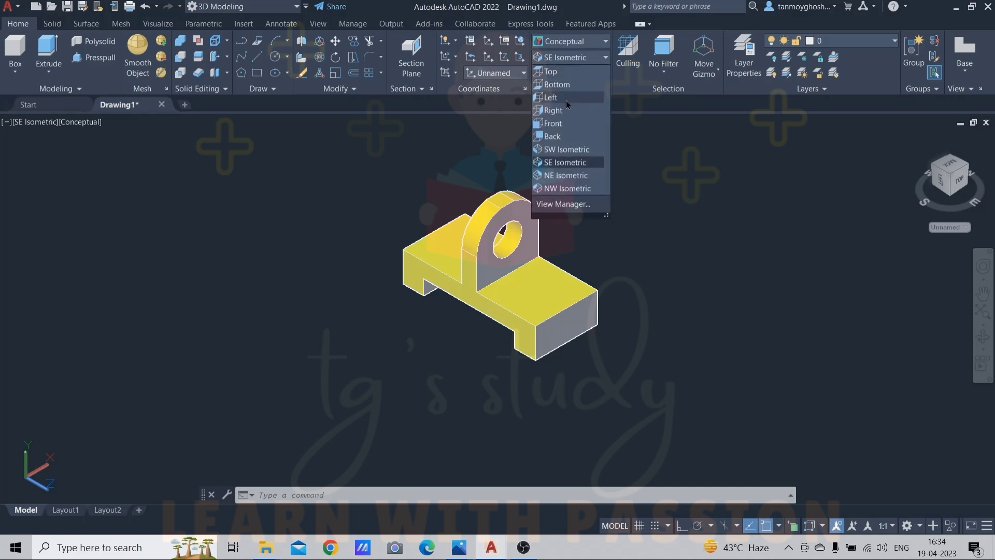
left_click(566, 124)
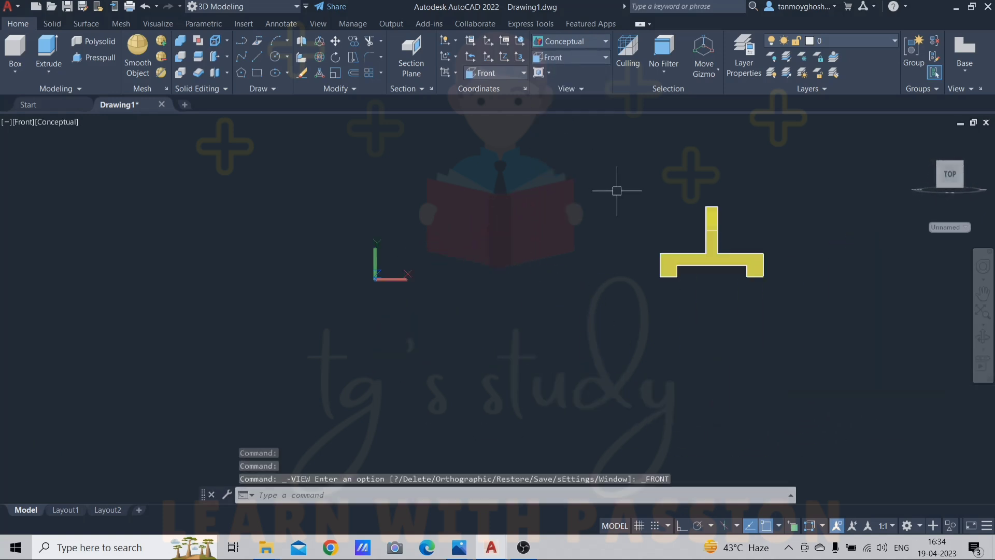
scroll(694, 242, "up", 3)
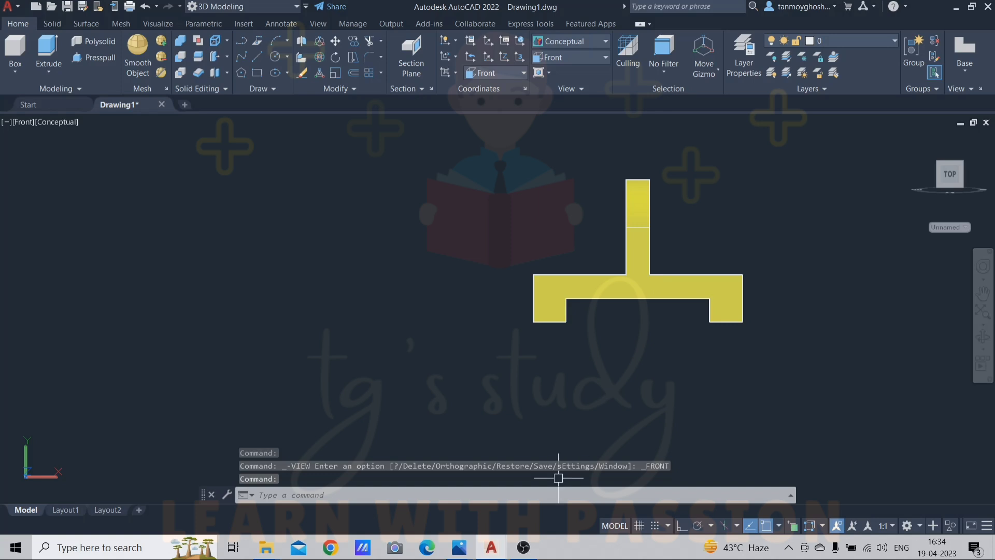
mouse_move(492, 545)
left_click(502, 459)
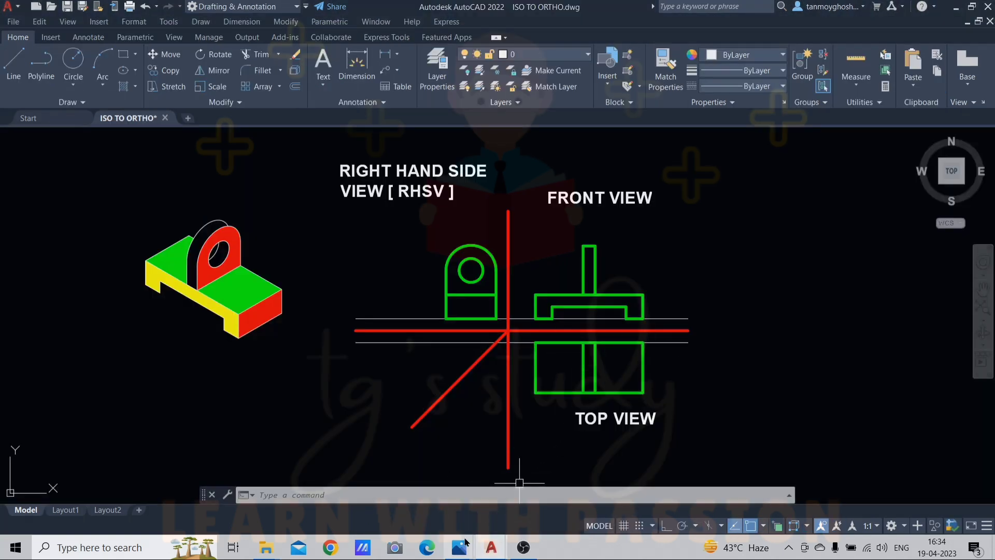
Switch back to Drawing1.dwg and set the view to Top to examine the bracket from above.
mouse_move(492, 547)
left_click(422, 478)
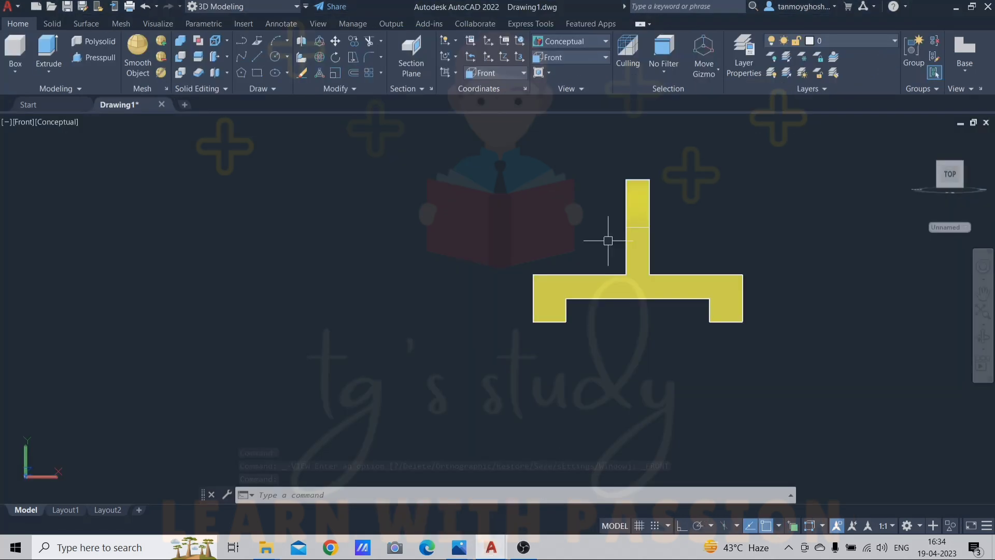
left_click(581, 57)
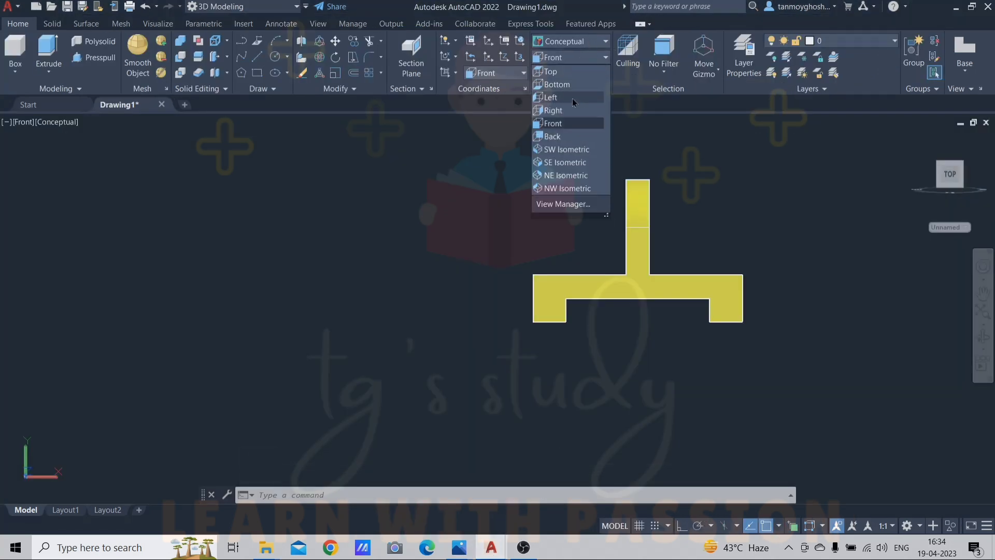
left_click(554, 74)
scroll(622, 384, "up", 8)
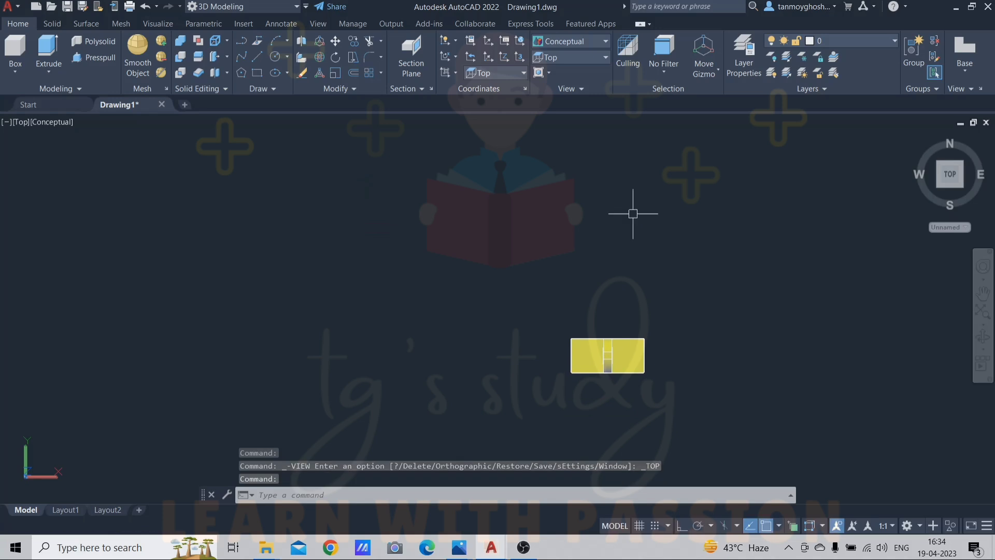
middle_click_drag(581, 246, 564, 286)
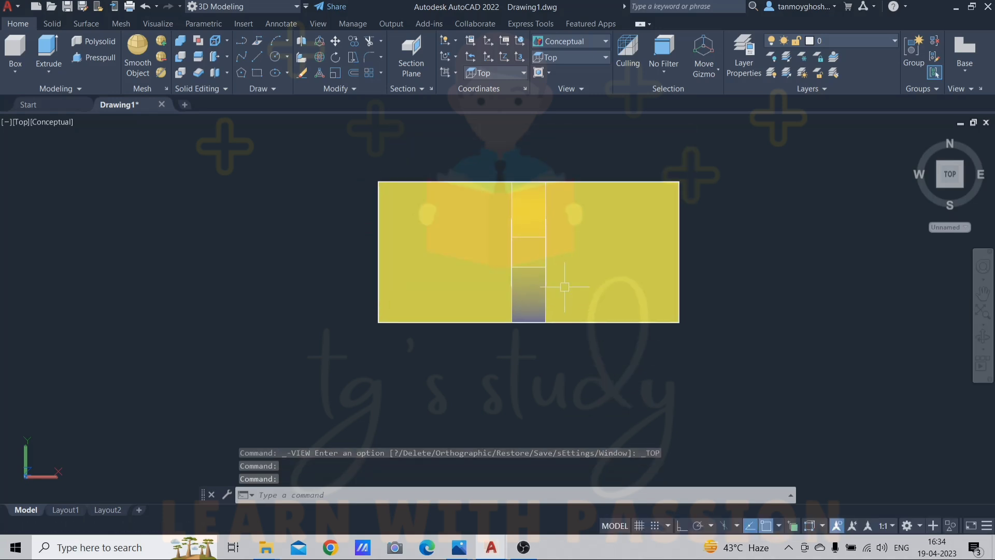
Set the view to Right and compare the bracket with the reference views in ISO TO ORTHO.dwg.
left_click(587, 62)
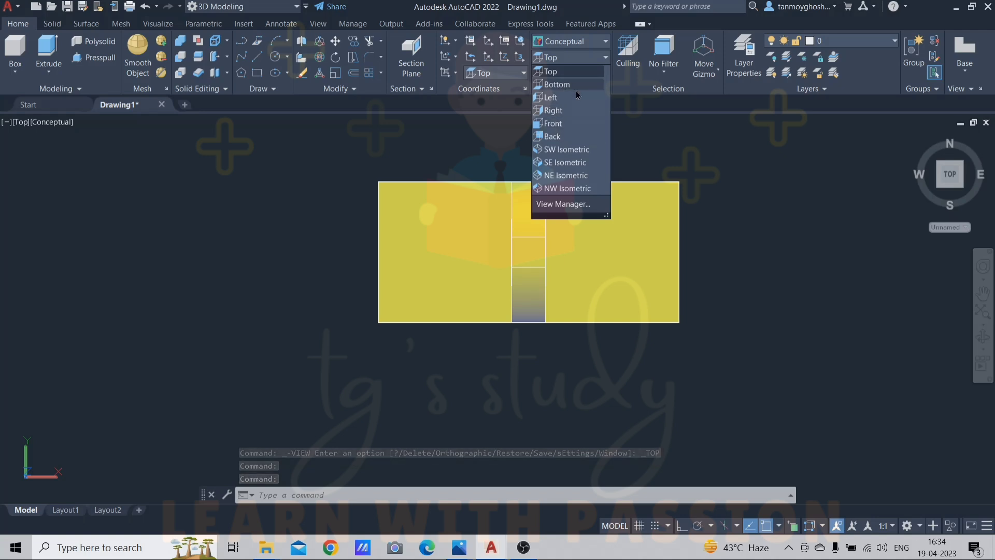
left_click(563, 111)
scroll(483, 291, "down", 3)
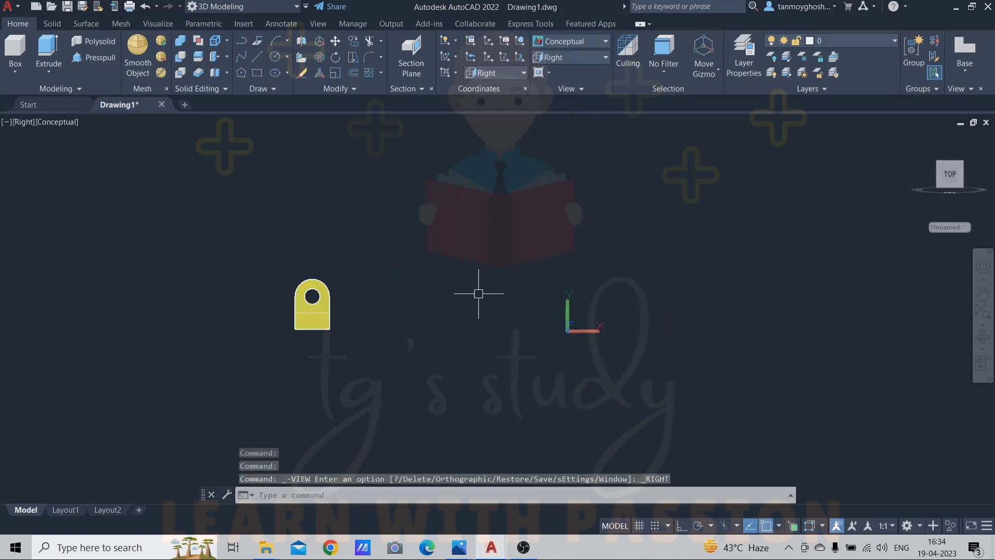
scroll(357, 280, "up", 4)
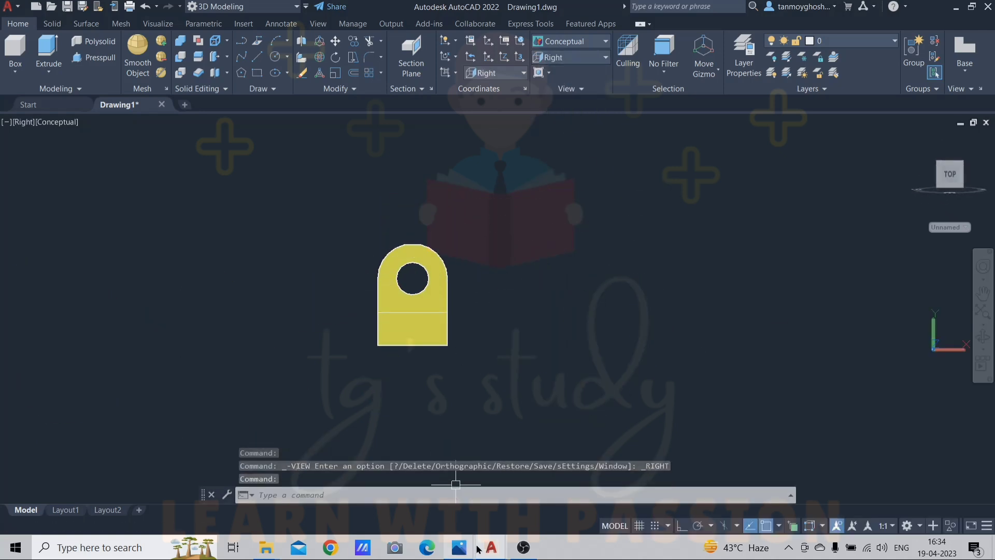
mouse_move(491, 547)
left_click(560, 485)
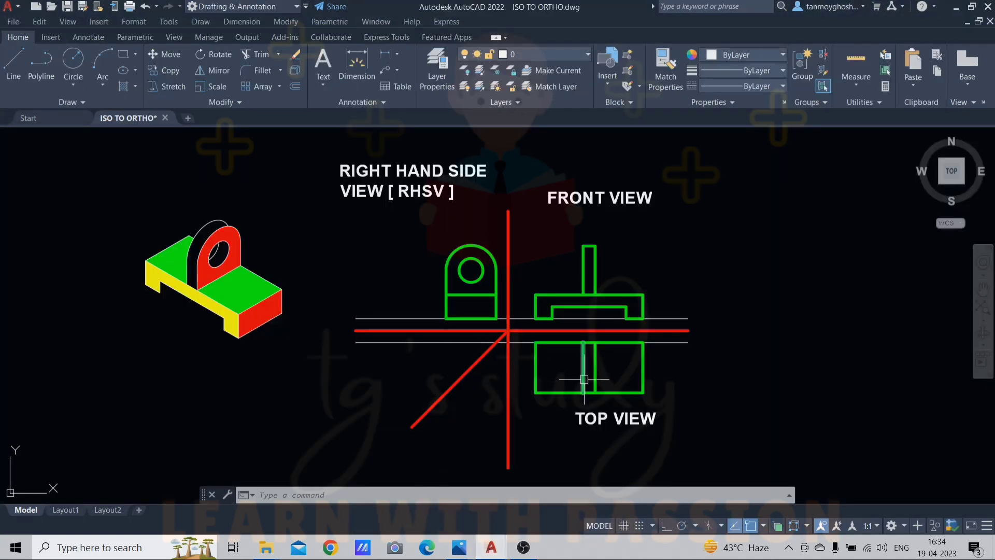
Switch back to Drawing1.dwg, set the view to SE Isometric, and examine the finished bracket up close.
mouse_move(493, 548)
left_click(528, 484)
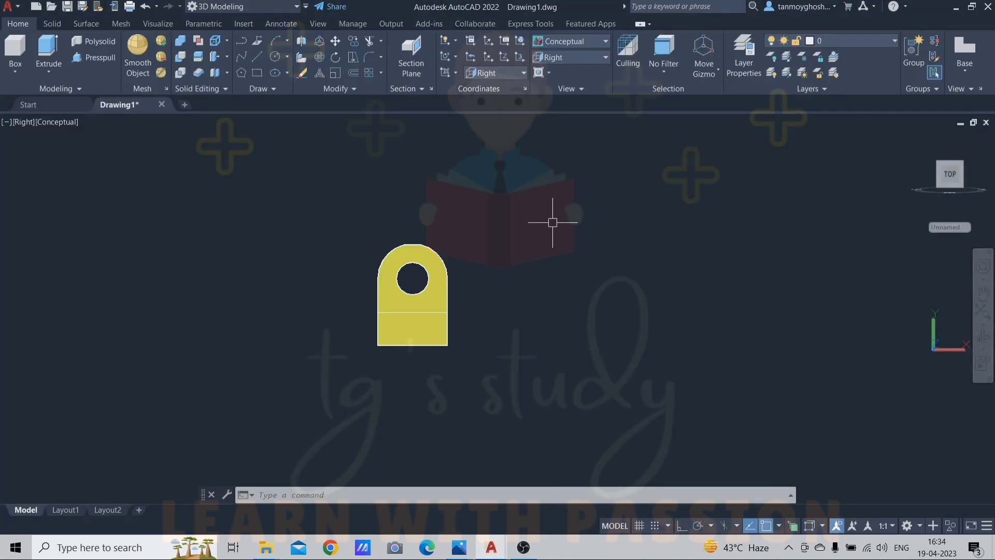
left_click(586, 58)
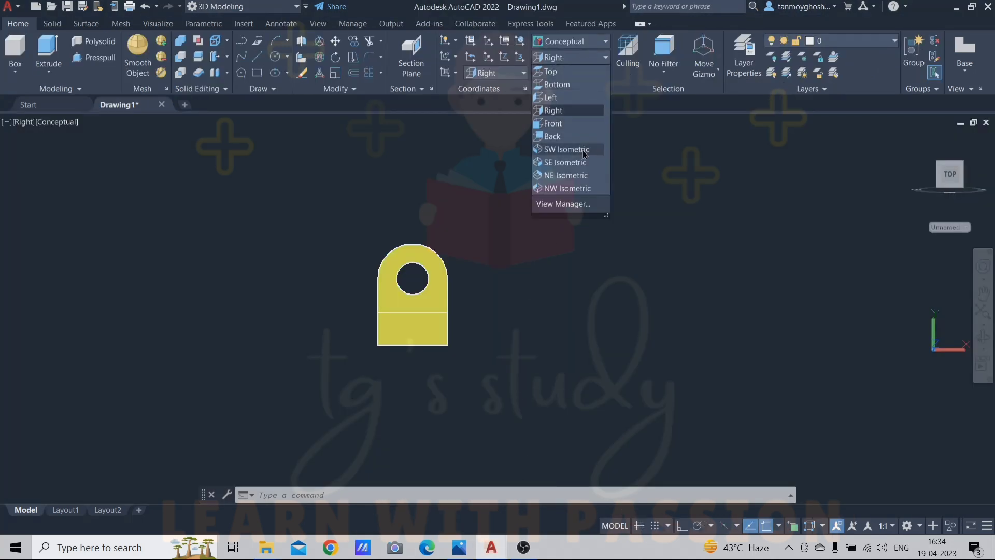
left_click(585, 150)
left_click(585, 57)
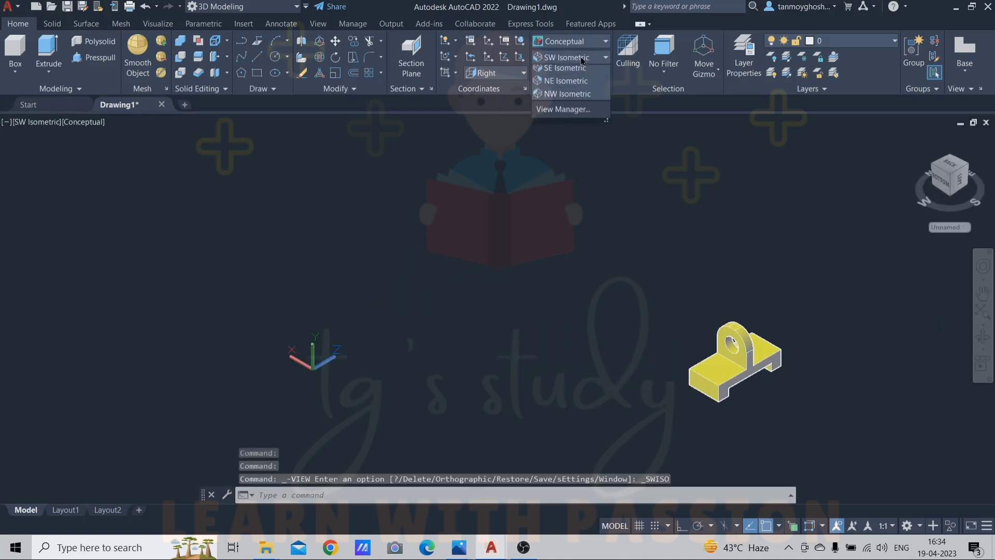
left_click(578, 162)
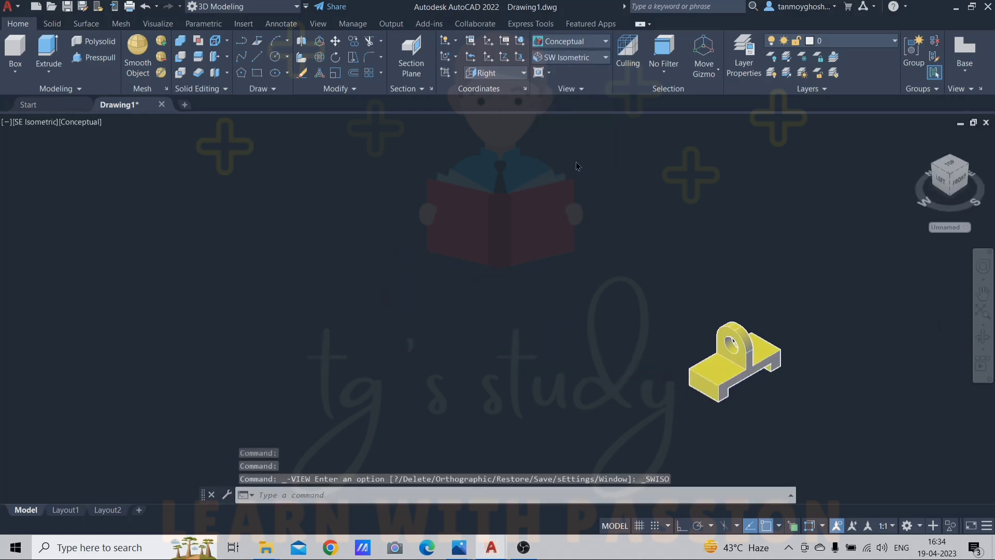
middle_click_drag(513, 300, 576, 213)
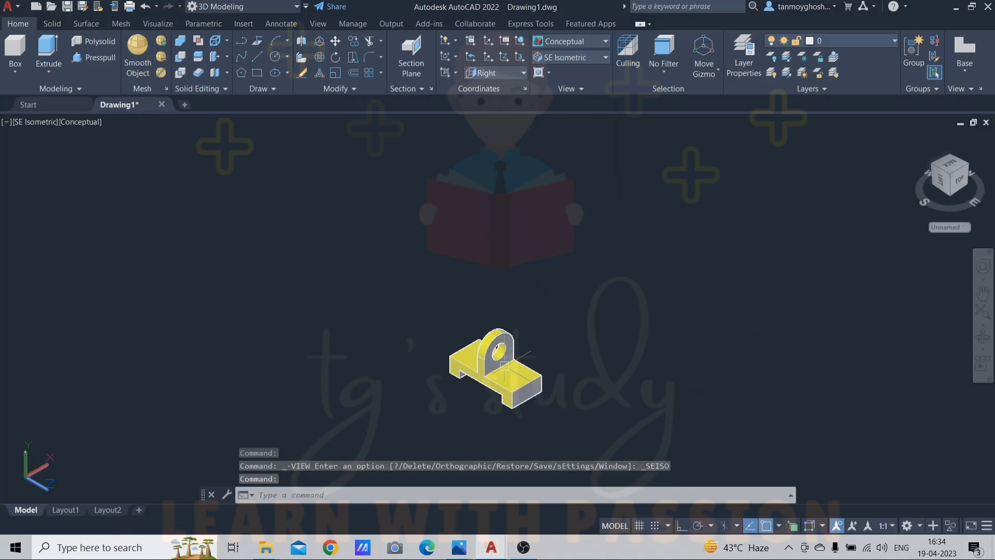
scroll(492, 405, "up", 5)
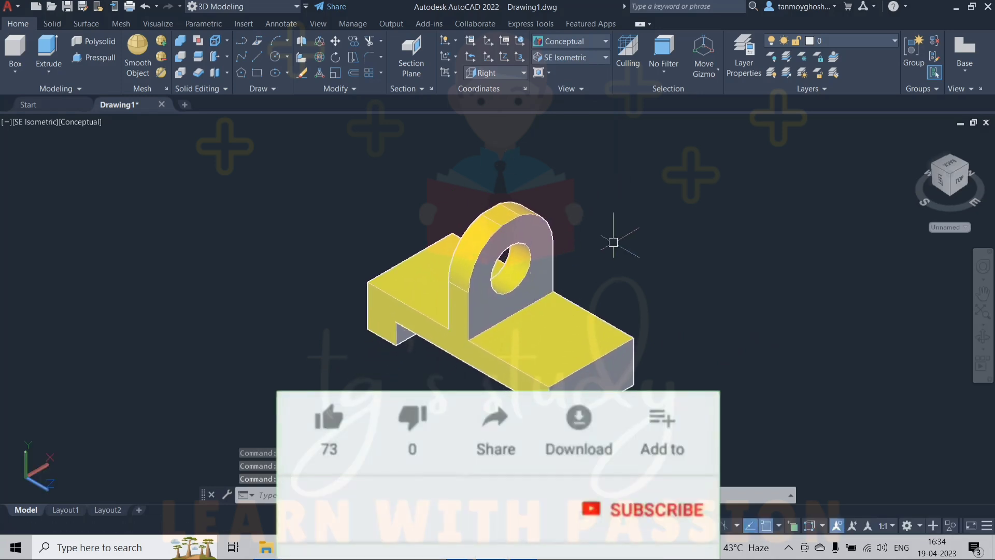
middle_click_drag(656, 273, 658, 247)
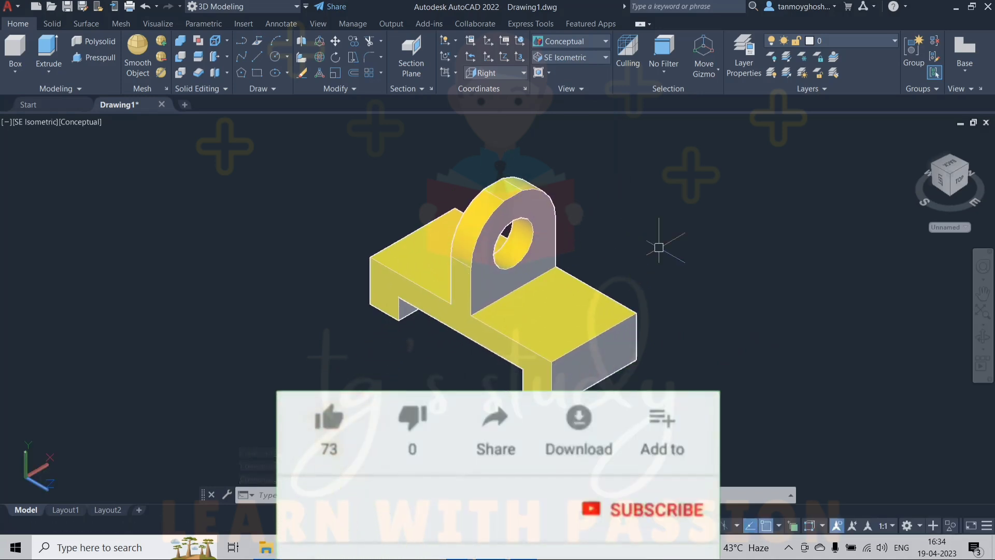